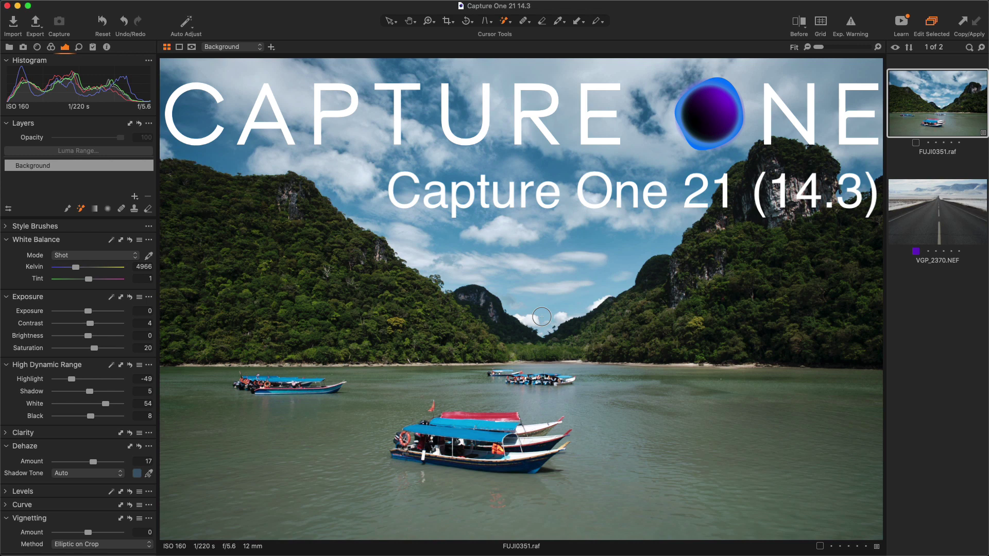
Magic Brush the sky, mountains and front boat, then the road photo's sky and snow
{"action": "left_click_drag", "start_coordinate": [538, 314], "coordinate": [631, 136]}
{"action": "left_click_drag", "start_coordinate": [852, 262], "coordinate": [751, 276]}
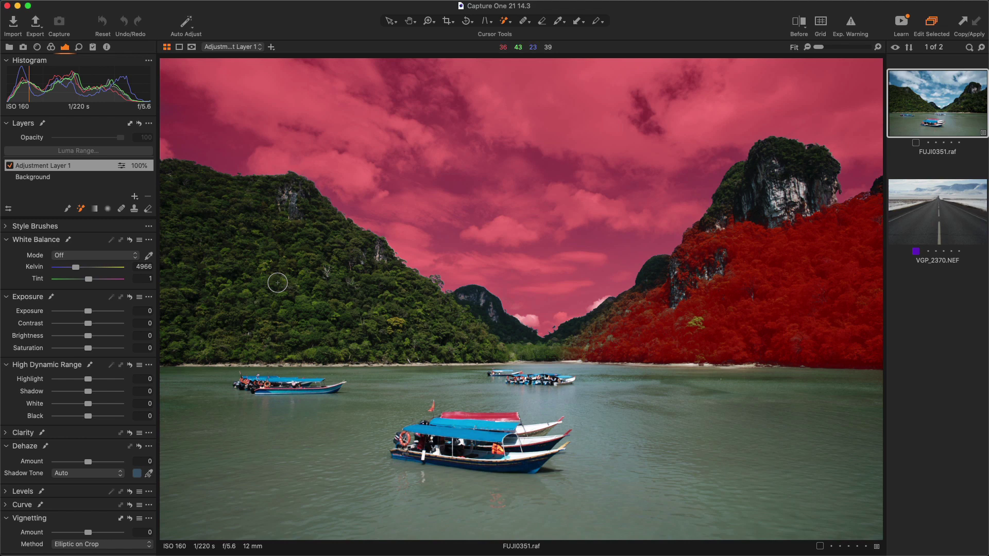
{"action": "left_click_drag", "start_coordinate": [277, 281], "coordinate": [435, 331]}
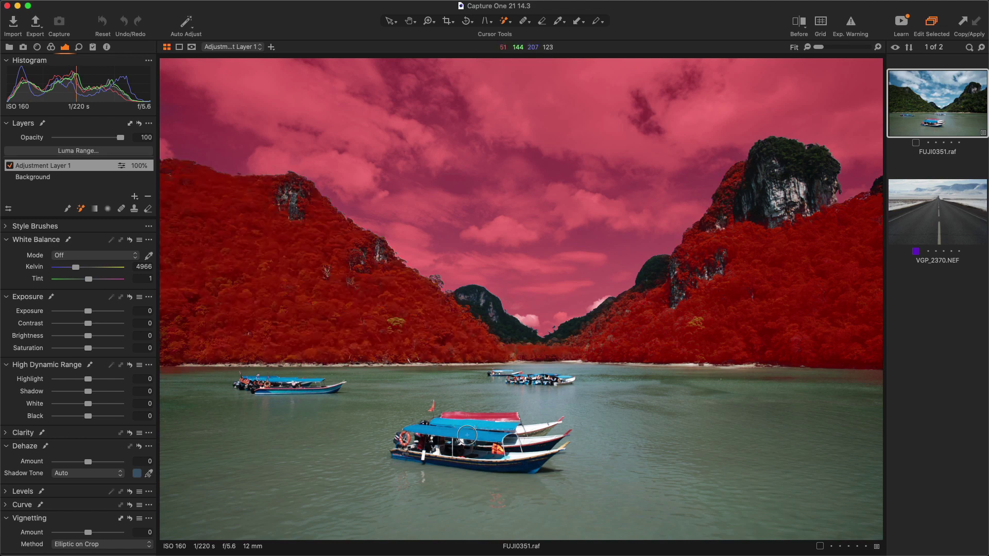
{"action": "mouse_move", "coordinate": [469, 431]}
{"action": "left_mouse_down"}
{"action": "mouse_move", "coordinate": [503, 433]}
{"action": "mouse_move", "coordinate": [491, 438]}
{"action": "left_mouse_up"}
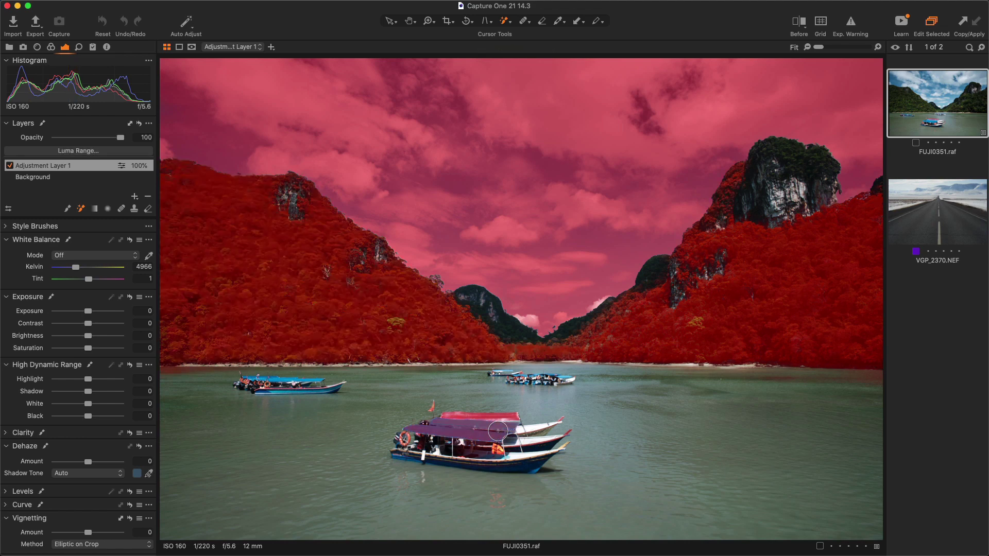
{"action": "mouse_move", "coordinate": [461, 394]}
{"action": "left_mouse_down"}
{"action": "mouse_move", "coordinate": [668, 434]}
{"action": "mouse_move", "coordinate": [656, 490]}
{"action": "mouse_move", "coordinate": [398, 507]}
{"action": "mouse_move", "coordinate": [270, 475]}
{"action": "mouse_move", "coordinate": [452, 387]}
{"action": "left_mouse_up"}
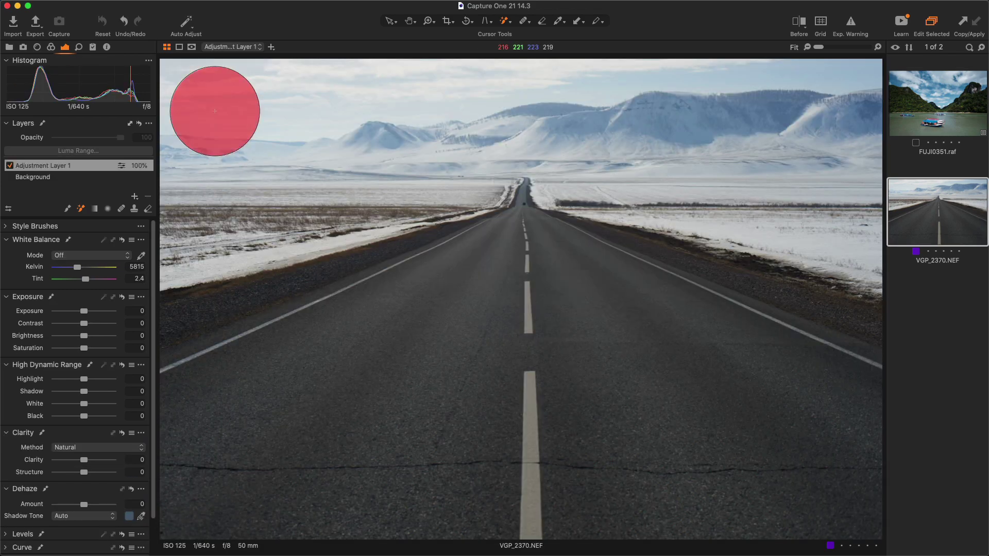
{"action": "mouse_move", "coordinate": [210, 110]}
{"action": "left_mouse_down"}
{"action": "mouse_move", "coordinate": [756, 91]}
{"action": "mouse_move", "coordinate": [821, 100]}
{"action": "mouse_move", "coordinate": [830, 208]}
{"action": "left_mouse_up"}
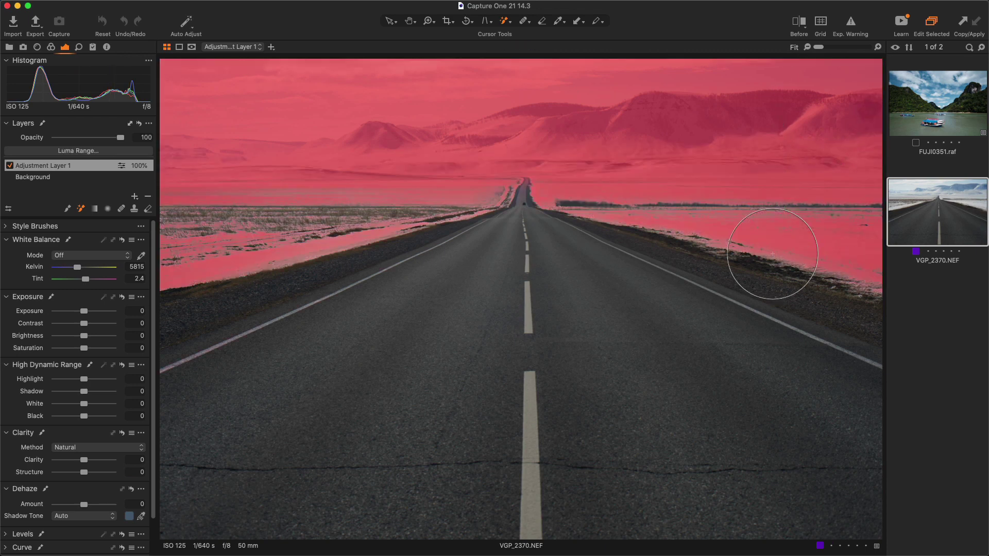
Give the masked area contrast 16, clarity 40 and dehaze 46
{"action": "left_click_drag", "start_coordinate": [90, 325], "coordinate": [93, 324]}
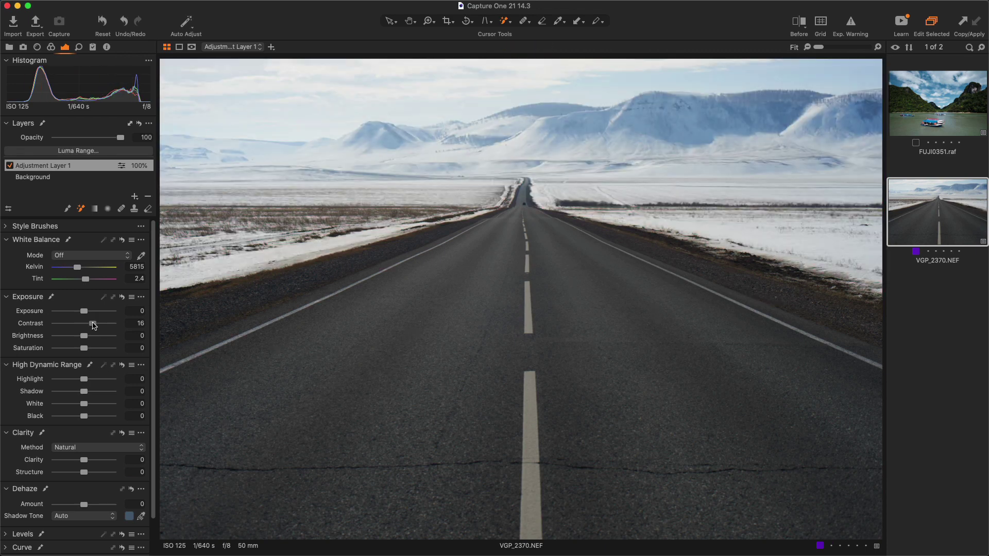
{"action": "left_click", "coordinate": [95, 462]}
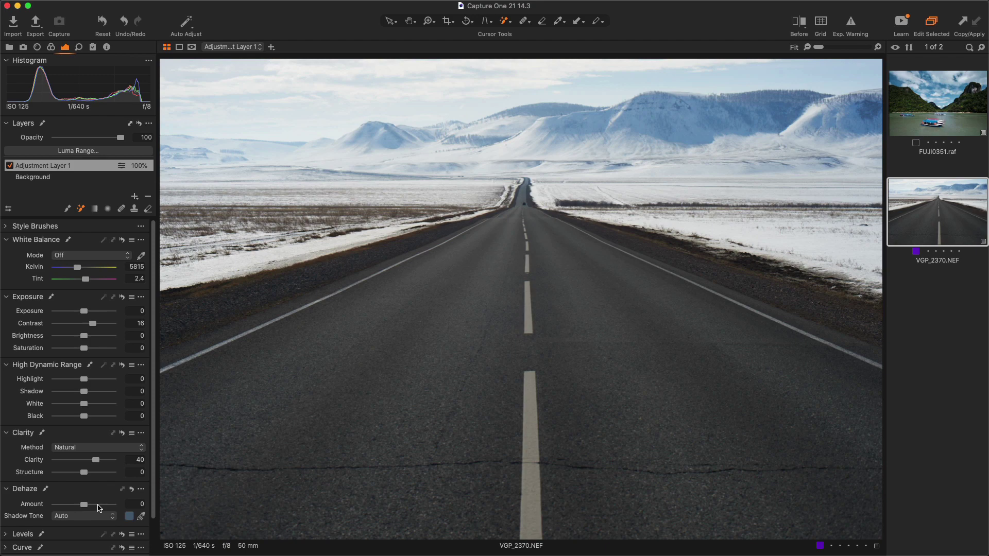
{"action": "left_click", "coordinate": [98, 505]}
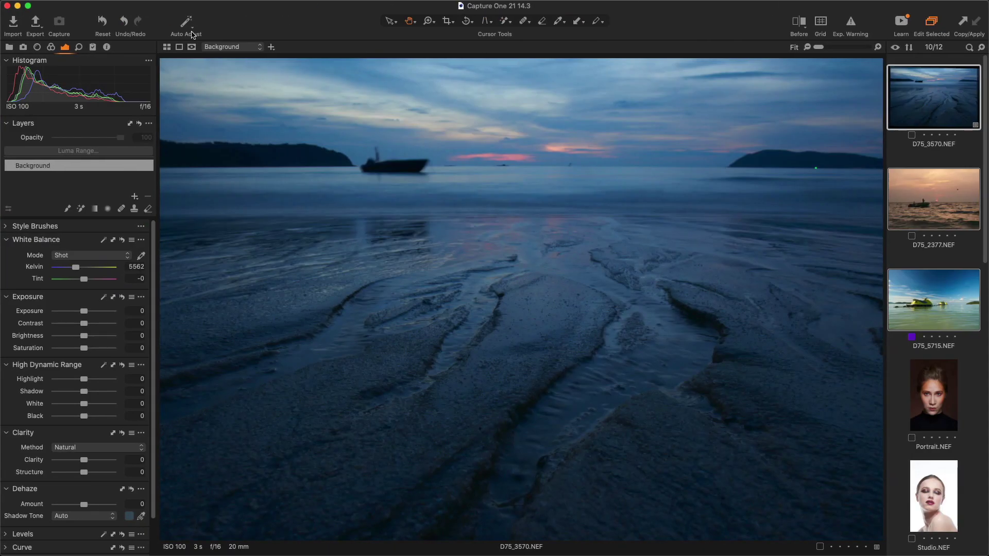
Open Export Images and preview the next images, D75_5715 and VG5_9314
{"action": "left_click", "coordinate": [35, 23]}
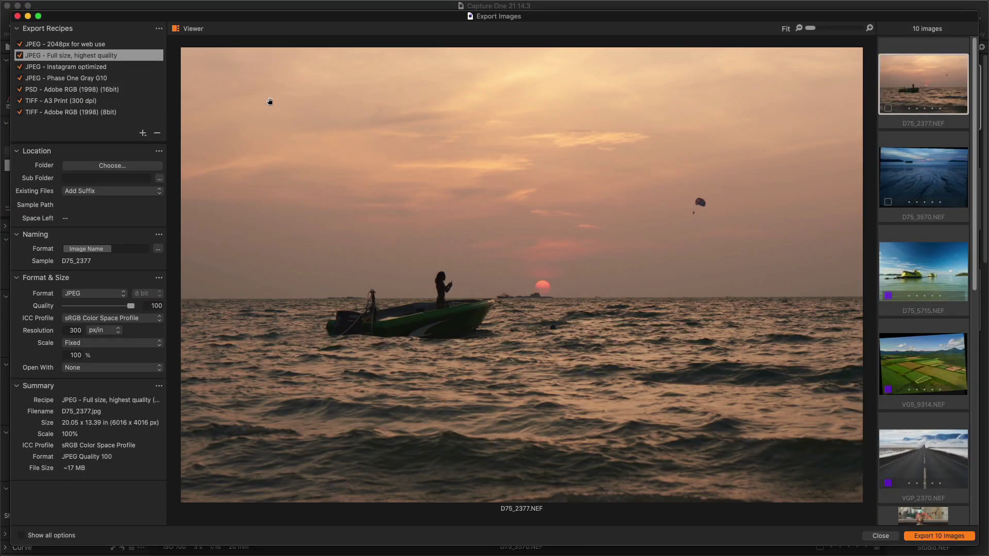
{"action": "key", "text": "Down"}
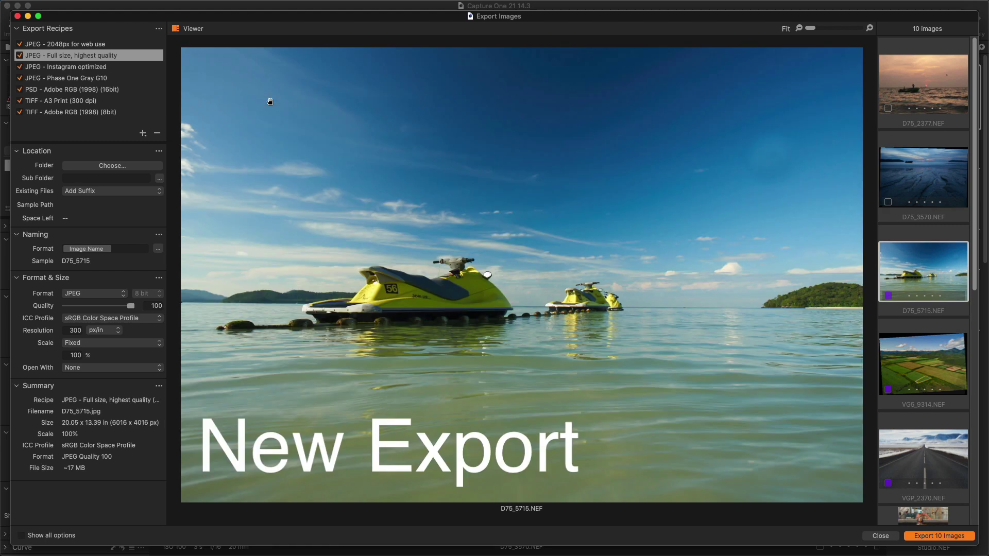
{"action": "key", "text": "Down"}
Choose the JPEG - Instagram optimized recipe and show all export options
{"action": "left_click", "coordinate": [104, 67]}
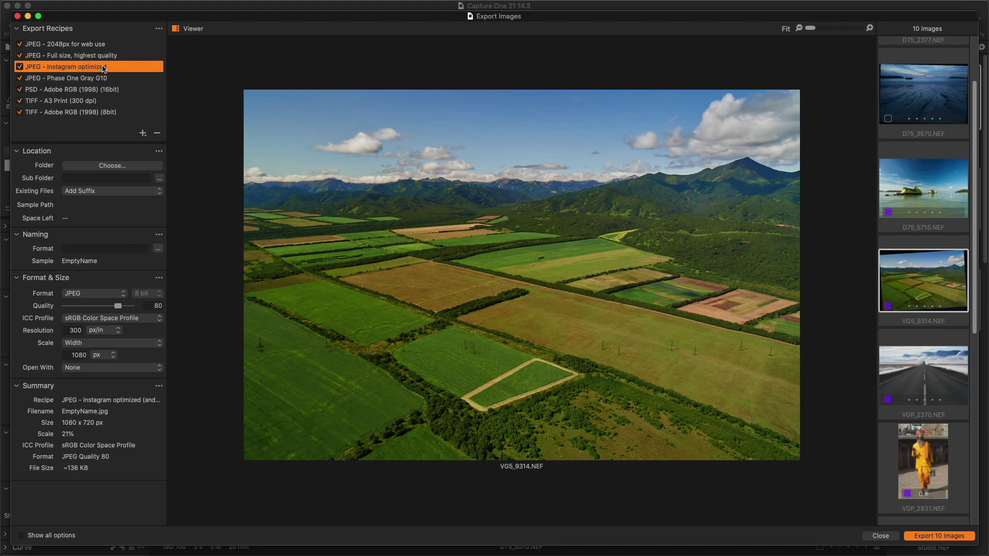
{"action": "key", "text": "Down"}
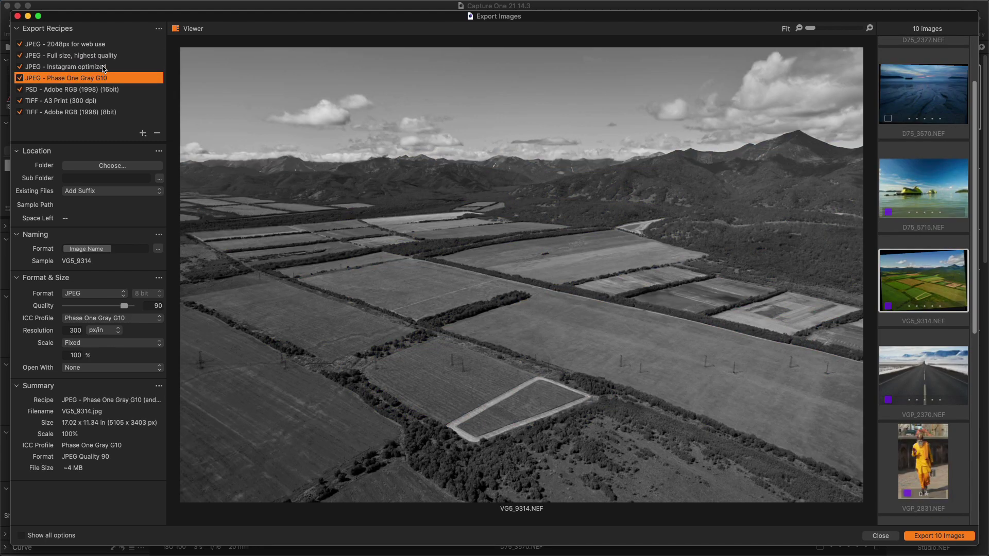
{"action": "key", "text": "Up"}
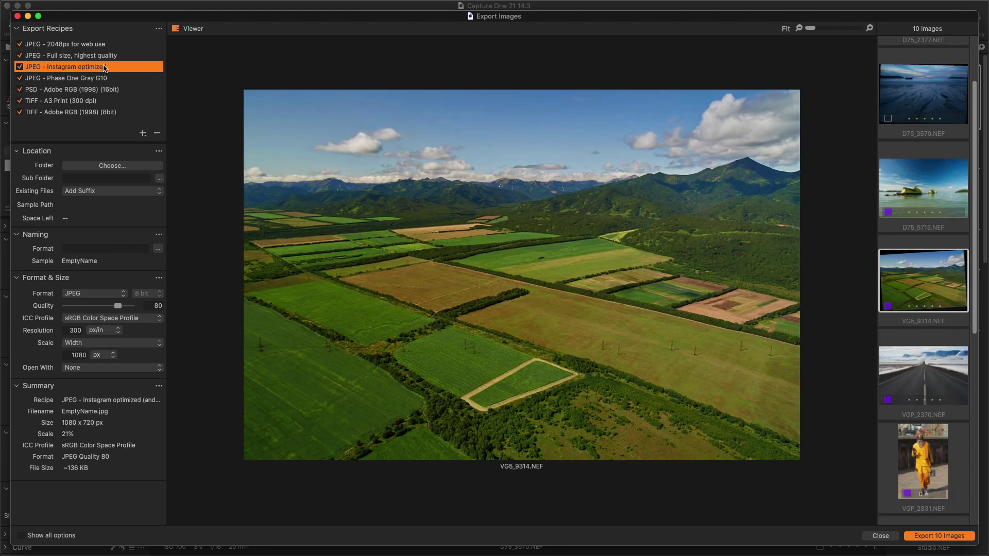
{"action": "left_click", "coordinate": [55, 538]}
{"action": "scroll", "coordinate": [91, 410], "scroll_direction": "down", "scroll_amount": 8}
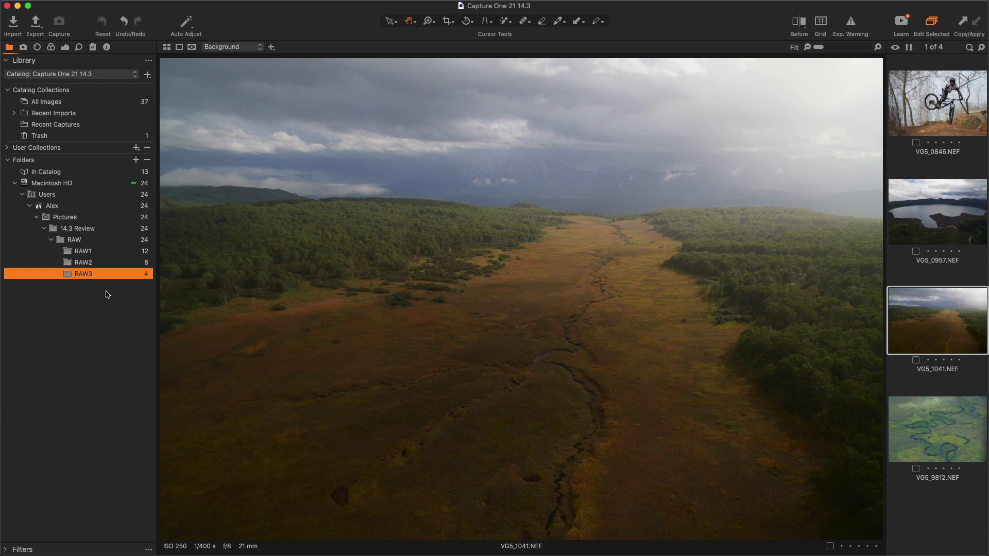
Browse through RAW2 and RAW1 up to RAW, and set exports to overwrite existing files
{"action": "key", "text": "Up"}
{"action": "key", "text": "Up"}
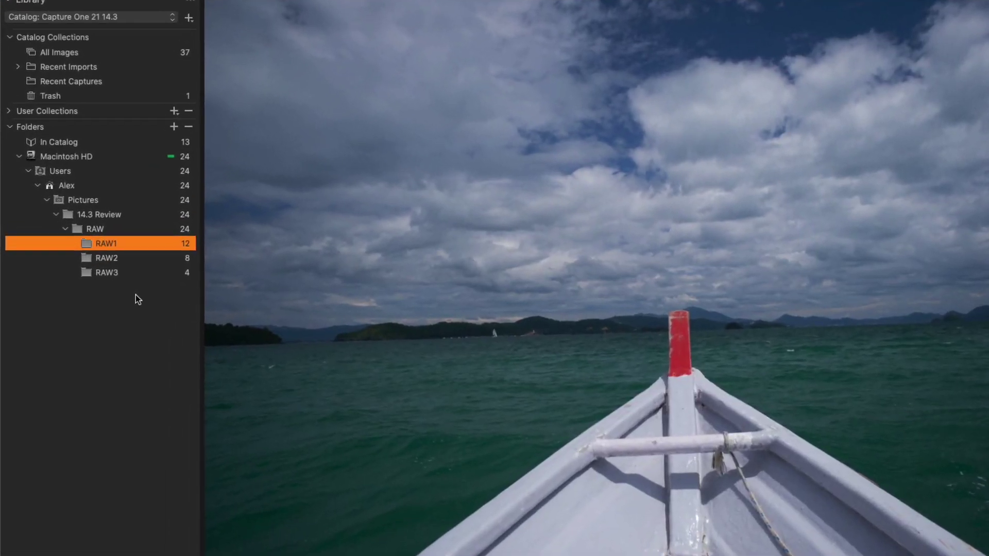
{"action": "key", "text": "Up"}
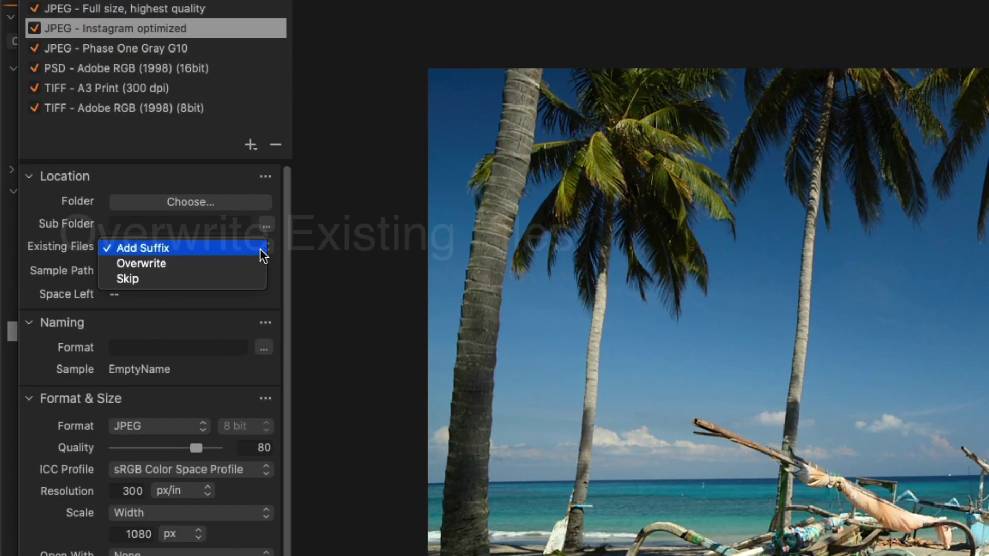
{"action": "left_click", "coordinate": [259, 263]}
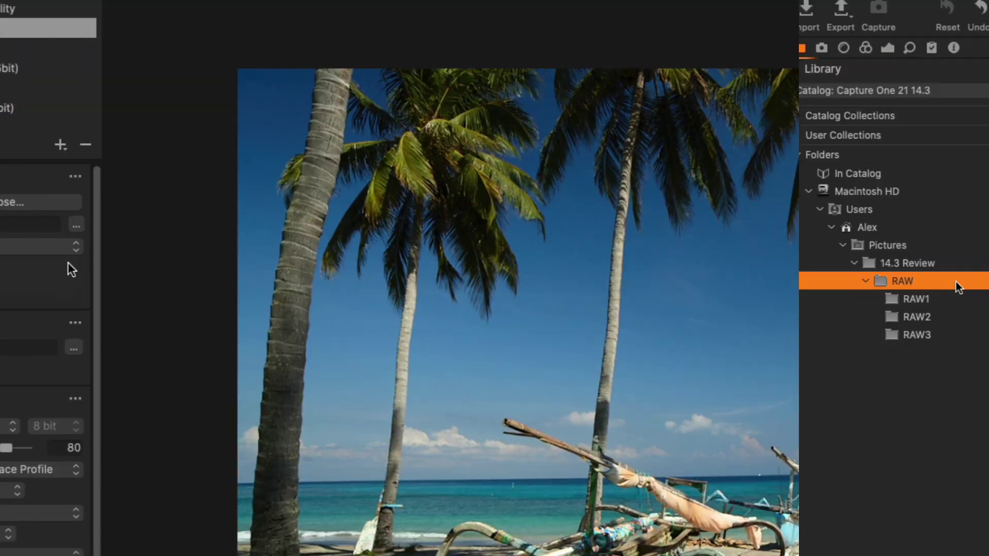
Synchronize the RAW folder including subfolders, importing its 4 new images
{"action": "right_click", "coordinate": [957, 283]}
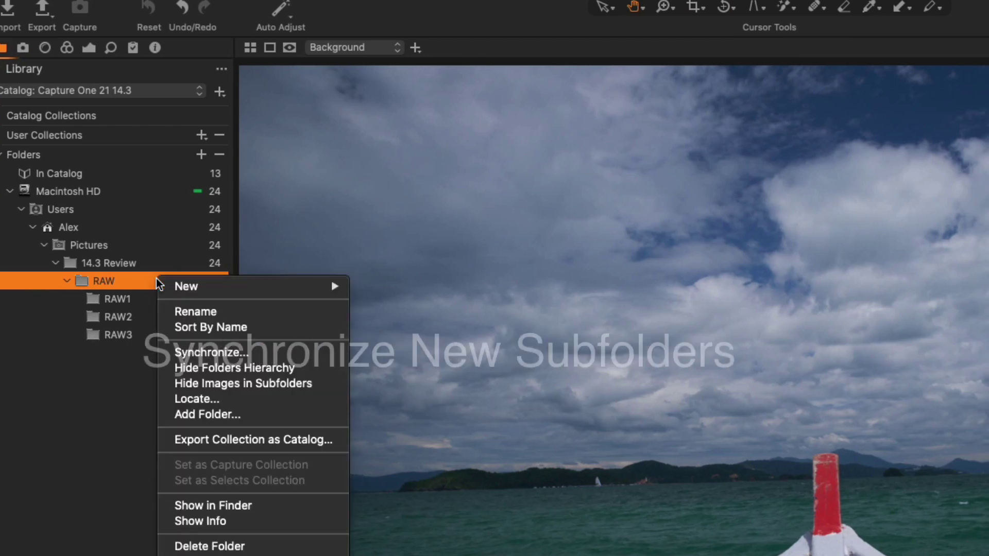
{"action": "left_click", "coordinate": [250, 352]}
{"action": "left_click", "coordinate": [913, 184]}
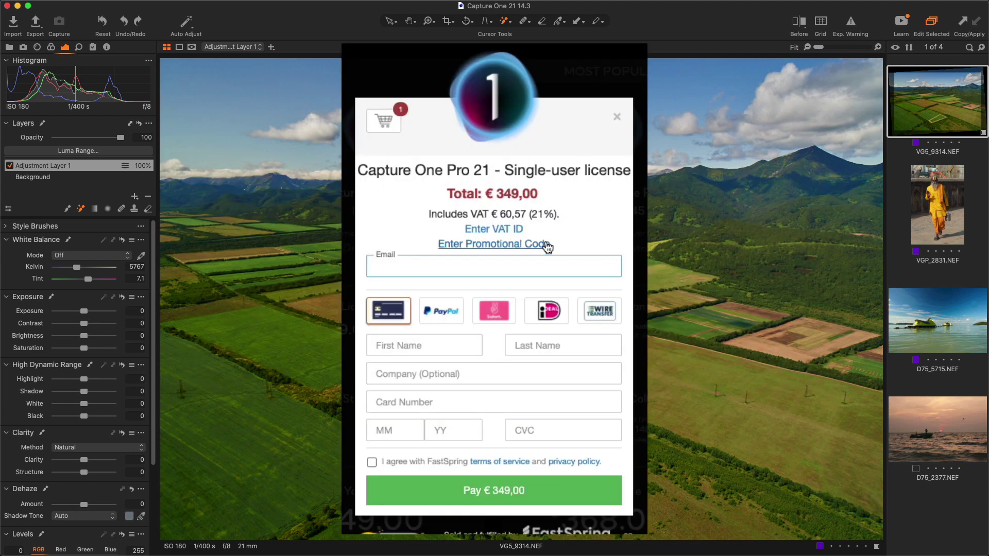
Enter the promotional coupon code and apply it, lowering the total to €314,10
{"action": "left_click", "coordinate": [542, 246]}
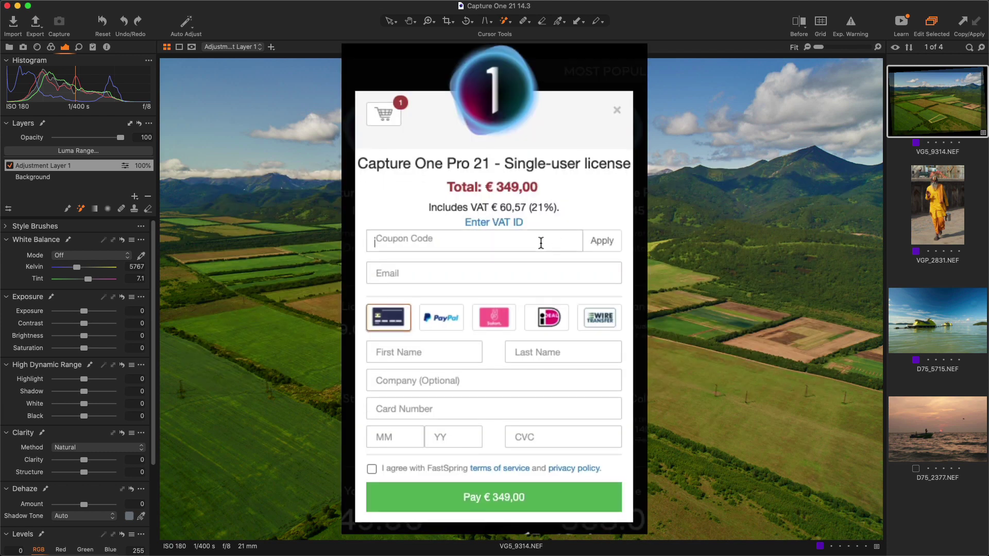
{"action": "type", "text": "ALEXONRAW"}
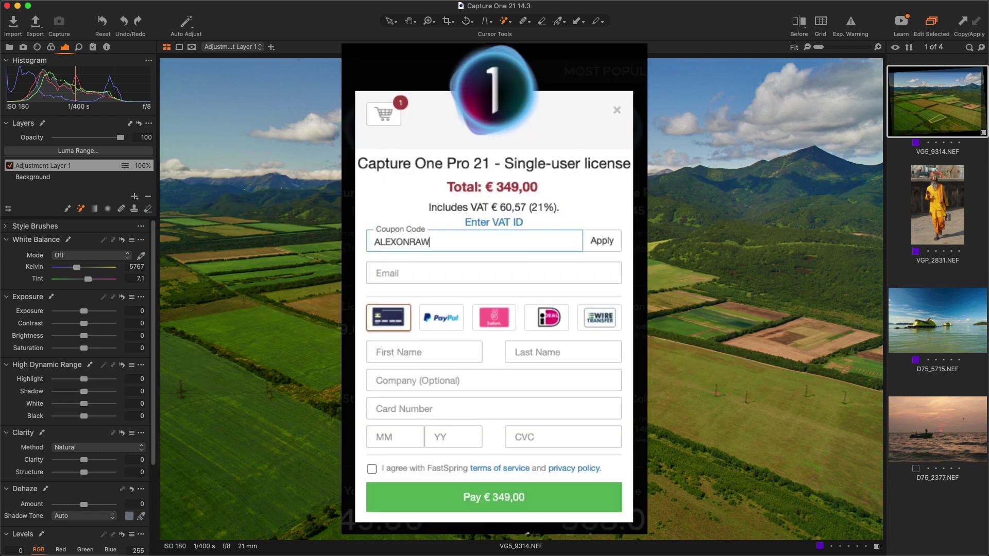
{"action": "left_click", "coordinate": [599, 243]}
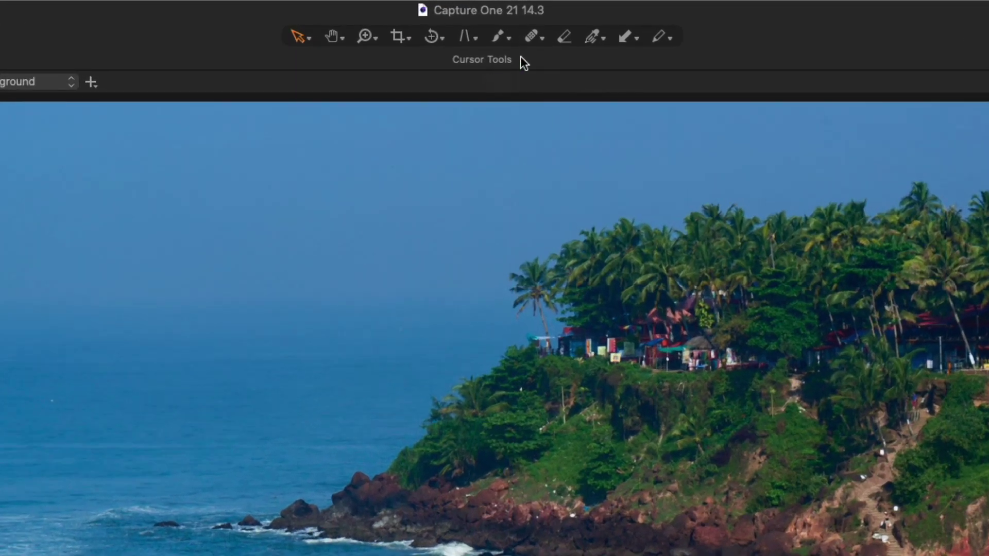
Switch the mask drawing mode to Magic Brush and paint a mask on the sea
{"action": "left_click", "coordinate": [506, 38]}
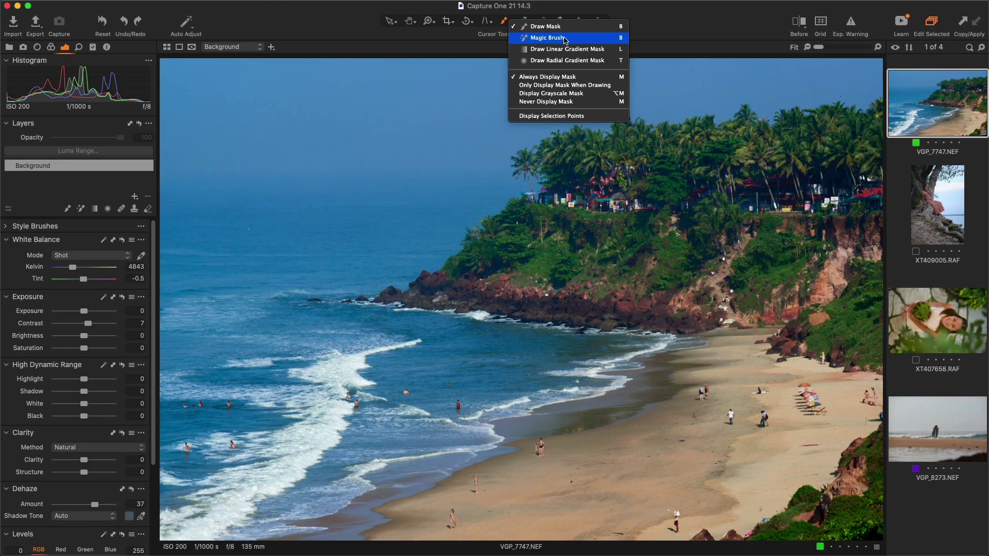
{"action": "left_click", "coordinate": [565, 39]}
{"action": "left_click_drag", "start_coordinate": [309, 161], "coordinate": [280, 257]}
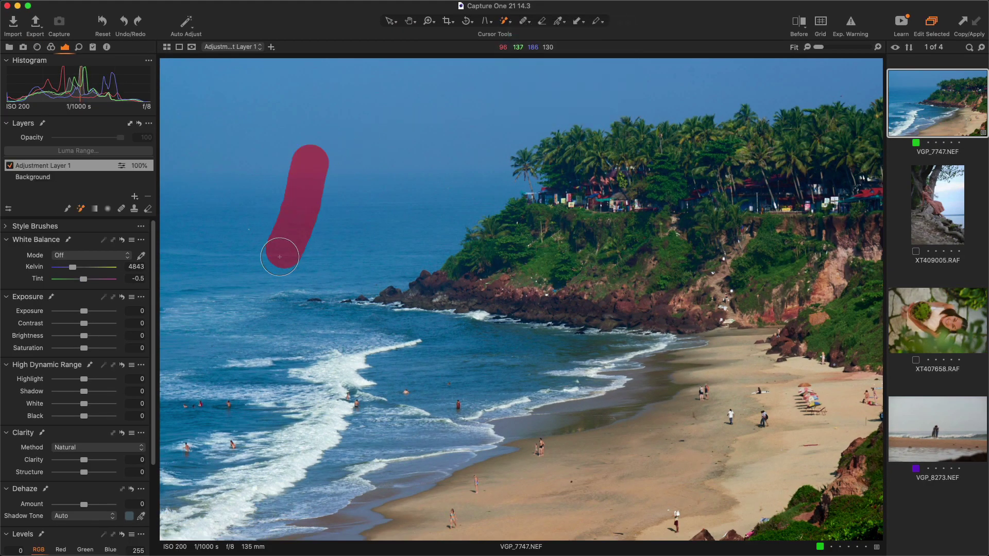
Extend the mask over the surf, across the sandy beach and onto the green cliff
{"action": "key", "text": "super+equal"}
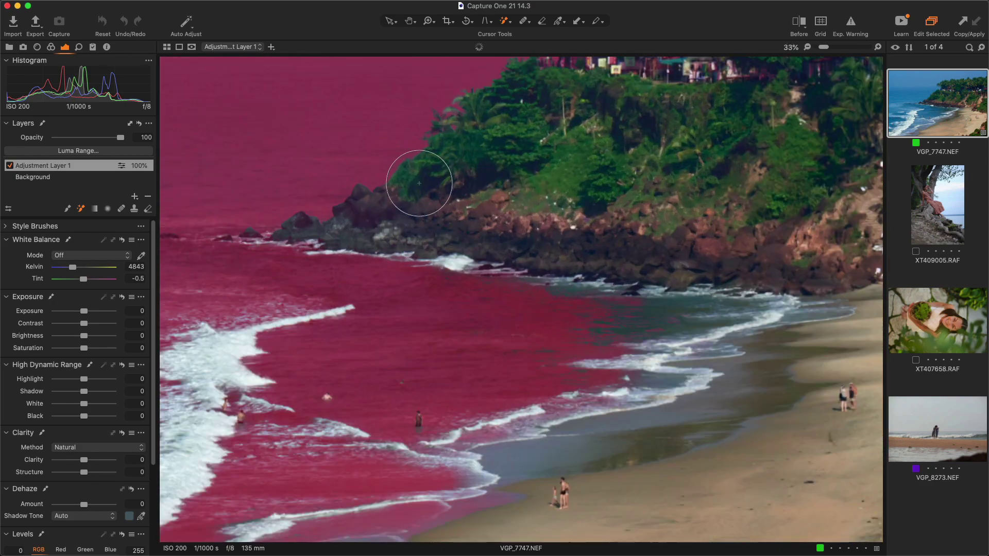
{"action": "key", "text": "super+equal"}
{"action": "key", "text": "super+equal"}
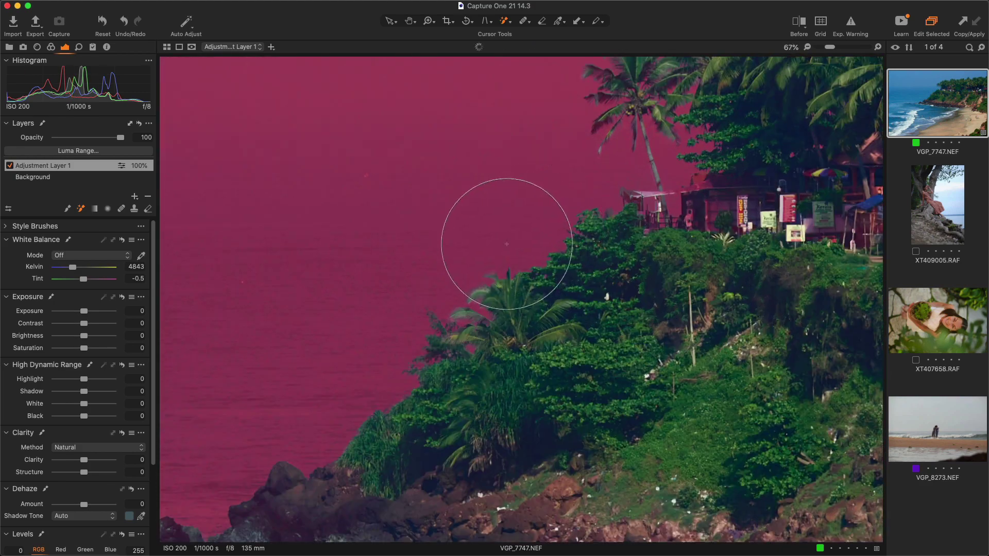
{"action": "key", "text": "super+equal"}
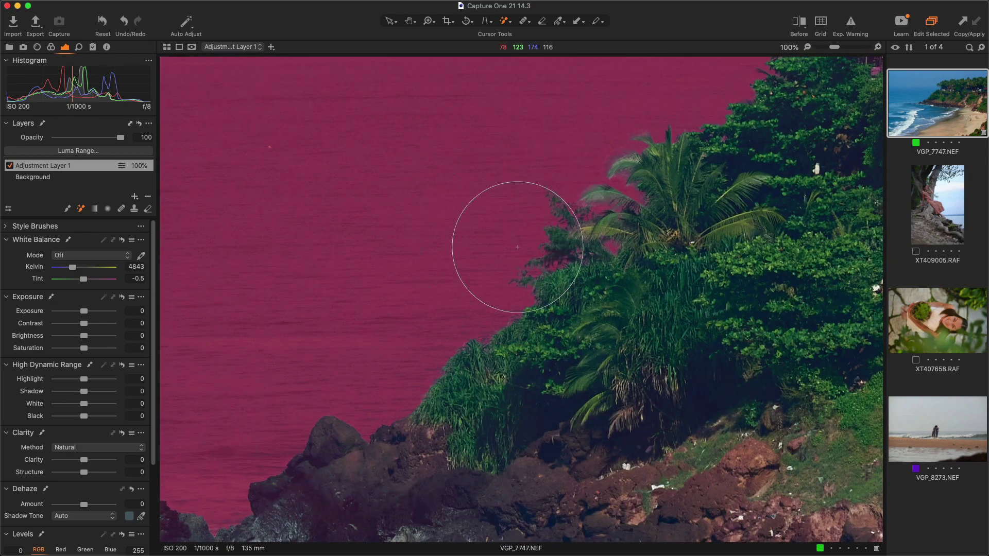
{"action": "key", "text": "super+0"}
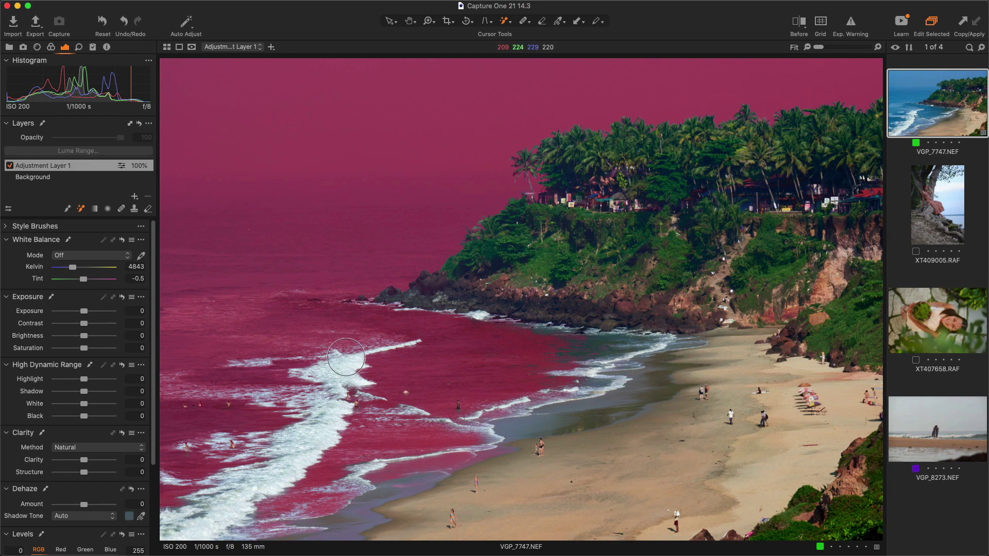
{"action": "mouse_move", "coordinate": [346, 357]}
{"action": "left_mouse_down"}
{"action": "mouse_move", "coordinate": [320, 437]}
{"action": "mouse_move", "coordinate": [287, 476]}
{"action": "left_mouse_up"}
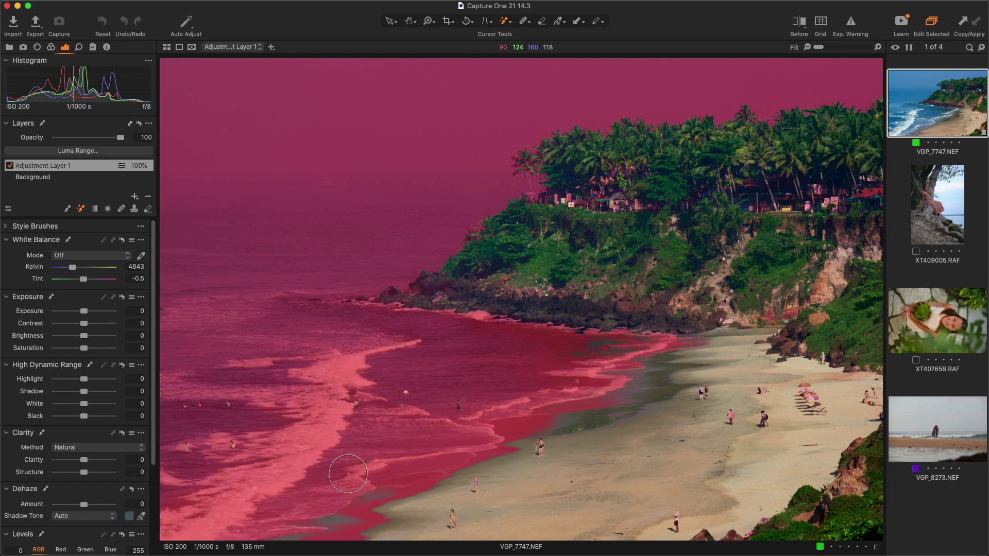
{"action": "left_click_drag", "start_coordinate": [584, 488], "coordinate": [747, 459]}
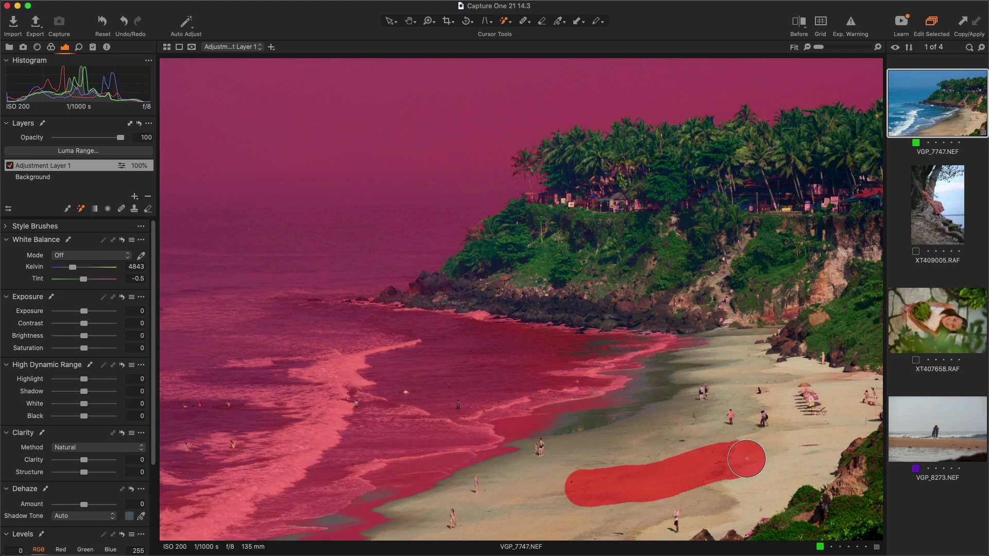
{"action": "mouse_move", "coordinate": [556, 263]}
{"action": "left_mouse_down"}
{"action": "mouse_move", "coordinate": [595, 238]}
{"action": "mouse_move", "coordinate": [644, 227]}
{"action": "left_mouse_up"}
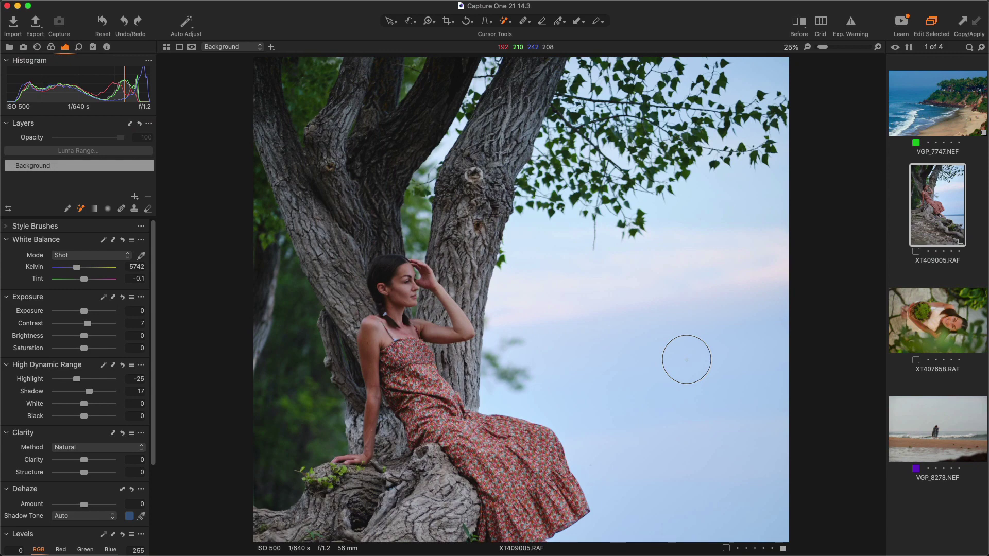
Mask the sky behind the tree, repaint it with adjusted Magic Brush settings, then mask the woman's skin
{"action": "left_click_drag", "start_coordinate": [678, 356], "coordinate": [554, 285]}
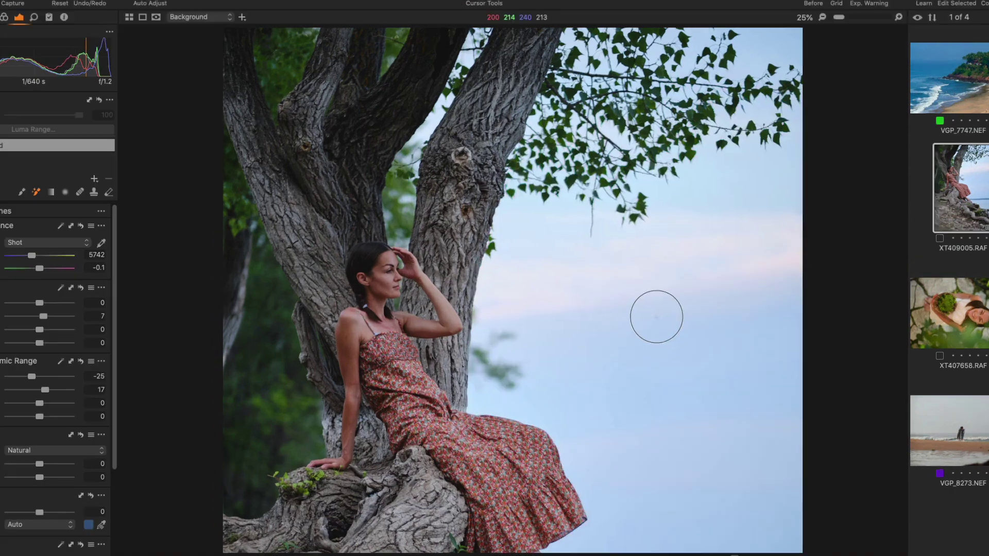
{"action": "right_click", "coordinate": [651, 323]}
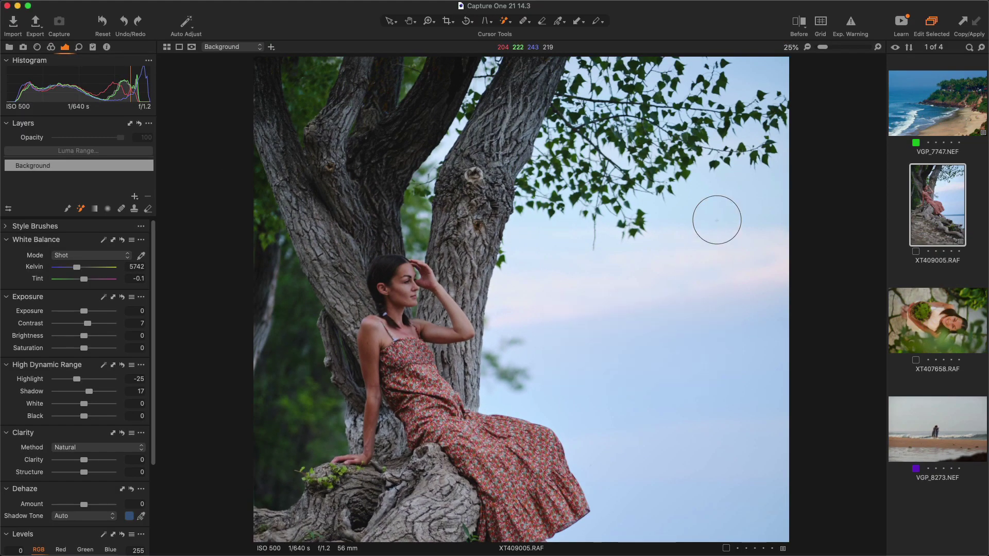
{"action": "mouse_move", "coordinate": [717, 221]}
{"action": "left_mouse_down"}
{"action": "mouse_move", "coordinate": [644, 287]}
{"action": "mouse_move", "coordinate": [627, 356]}
{"action": "left_mouse_up"}
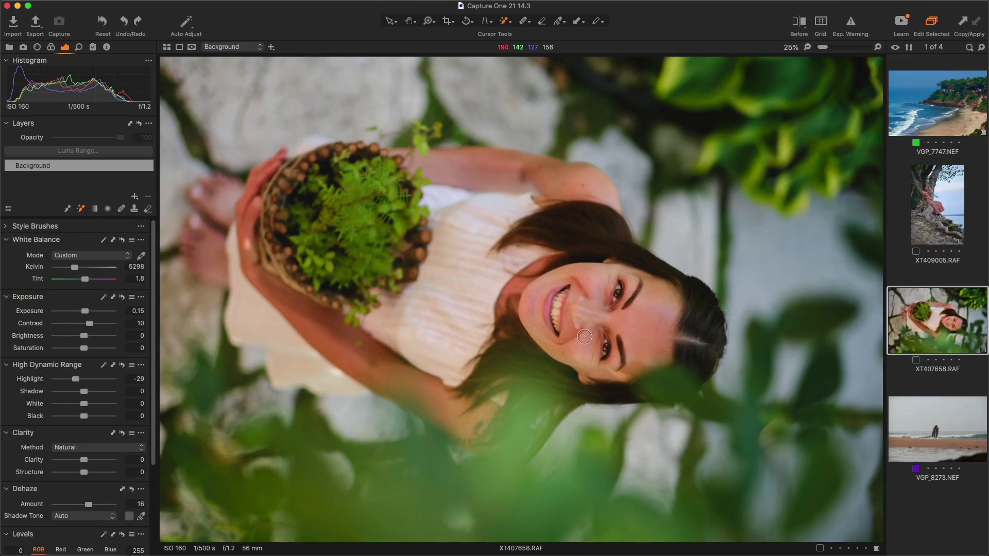
{"action": "left_click_drag", "start_coordinate": [585, 337], "coordinate": [583, 288]}
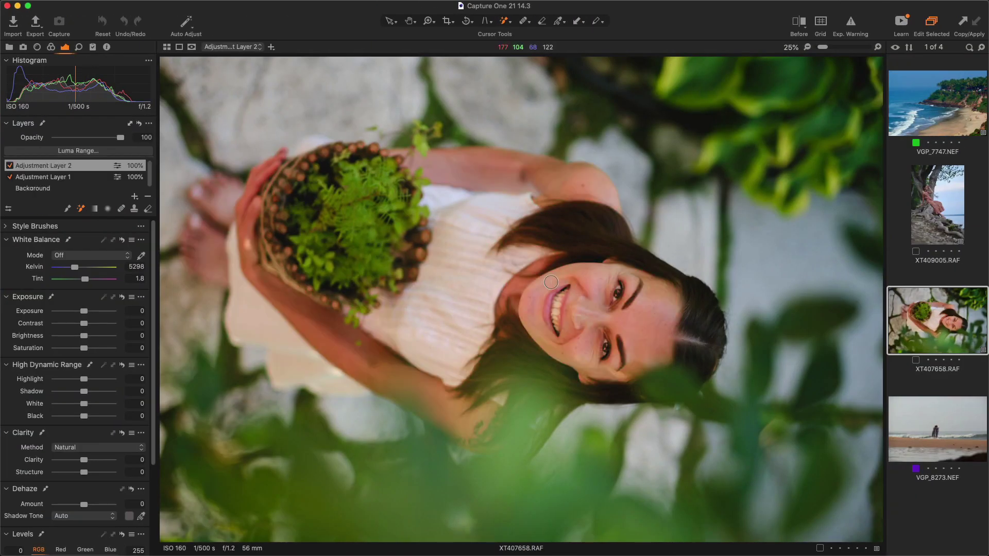
On a new layer, set Magic Brush tolerance to 56 and review the skin and foliage masks
{"action": "right_click", "coordinate": [356, 220]}
{"action": "mouse_move", "coordinate": [357, 245]}
{"action": "left_mouse_down"}
{"action": "mouse_move", "coordinate": [376, 244]}
{"action": "mouse_move", "coordinate": [355, 194]}
{"action": "left_mouse_up"}
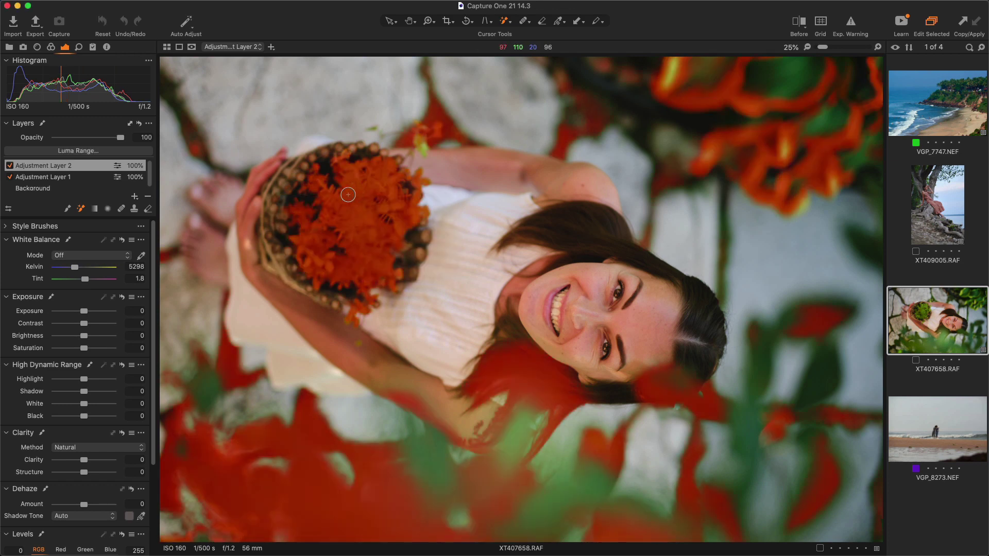
{"action": "left_click", "coordinate": [68, 178]}
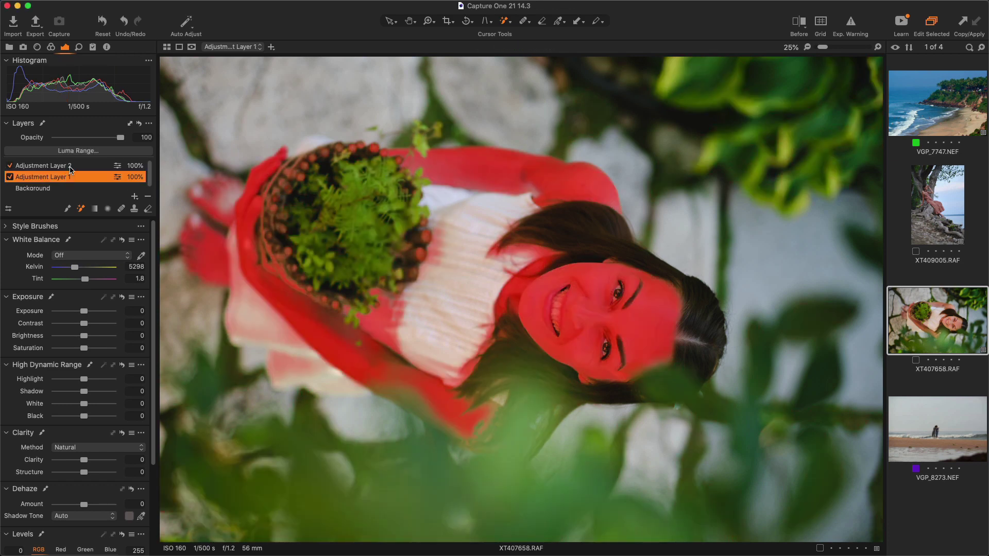
{"action": "left_click", "coordinate": [70, 165]}
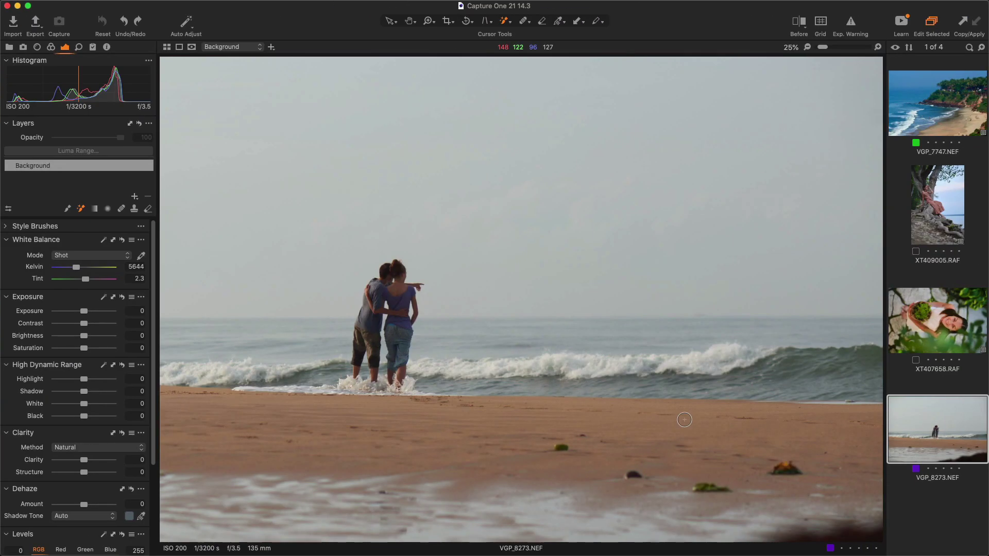
Mask the sand in the beach photo and give it contrast 16 and clarity 34
{"action": "left_click_drag", "start_coordinate": [665, 420], "coordinate": [414, 420]}
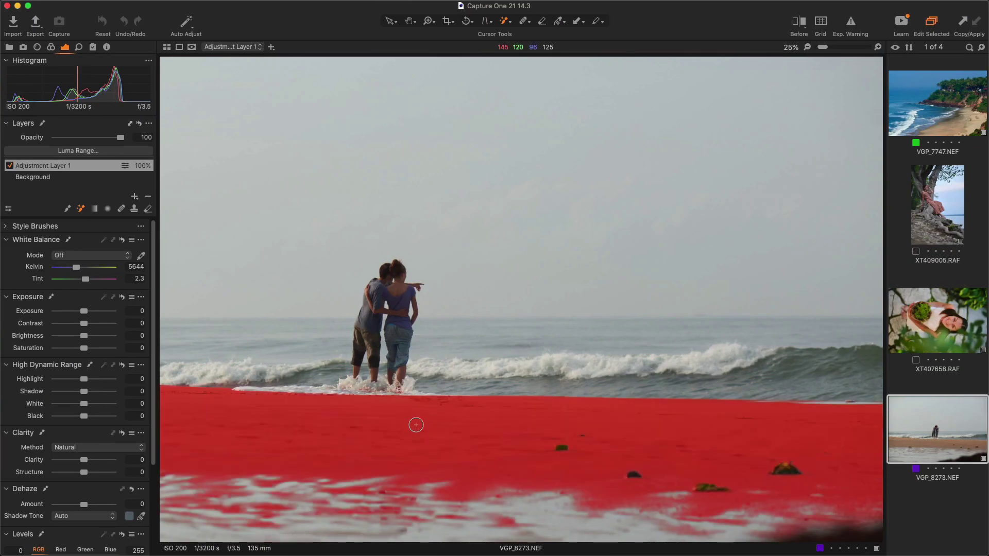
{"action": "left_click_drag", "start_coordinate": [84, 323], "coordinate": [98, 355]}
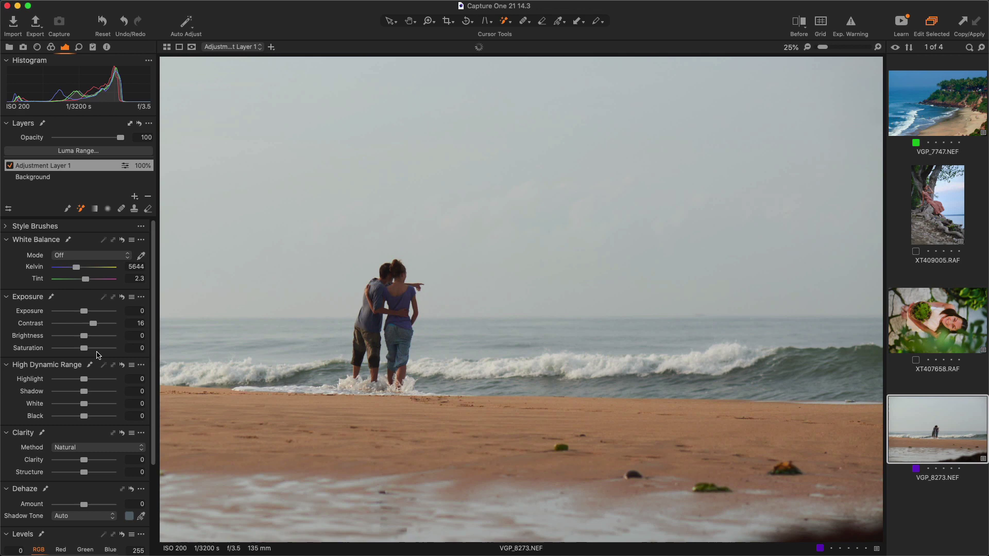
{"action": "left_click", "coordinate": [93, 461]}
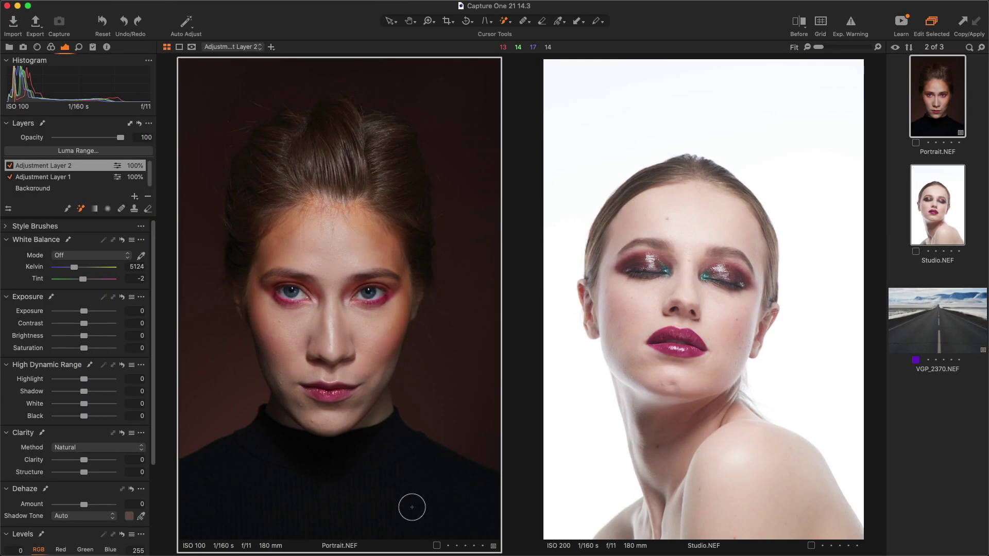
Magic Brush the red sweater in Portrait.NEF and the white backdrop in Studio.NEF
{"action": "mouse_move", "coordinate": [415, 510]}
{"action": "left_mouse_down"}
{"action": "mouse_move", "coordinate": [330, 454]}
{"action": "mouse_move", "coordinate": [352, 486]}
{"action": "left_mouse_up"}
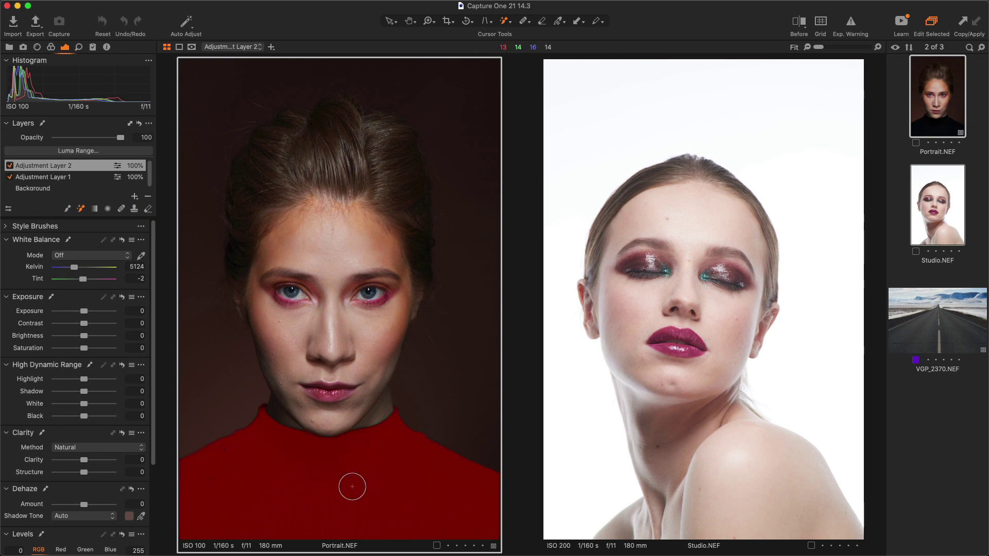
{"action": "left_click", "coordinate": [585, 446]}
{"action": "mouse_move", "coordinate": [585, 447]}
{"action": "left_mouse_down"}
{"action": "mouse_move", "coordinate": [564, 356]}
{"action": "mouse_move", "coordinate": [566, 206]}
{"action": "left_mouse_up"}
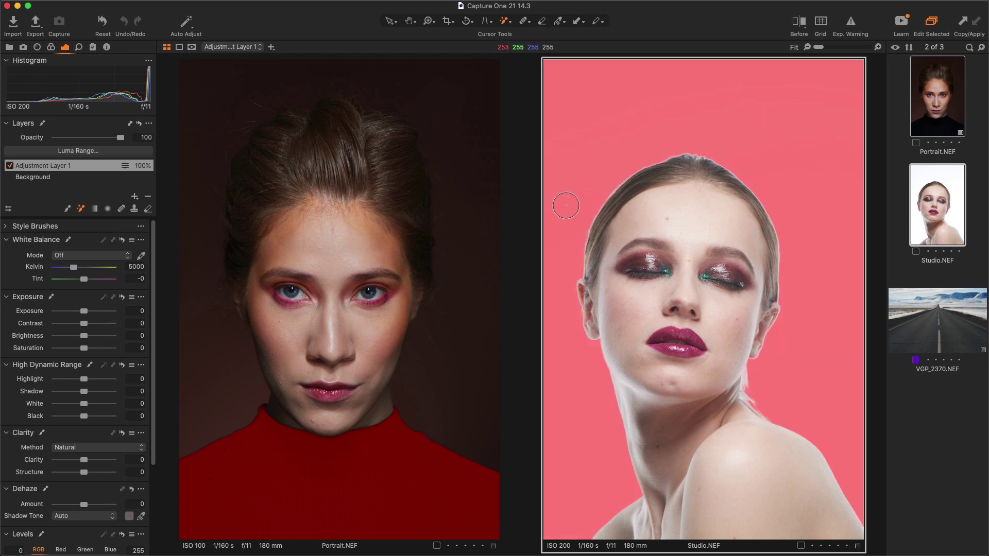
Zoom in and pan along the sweater edge in Portrait.NEF to inspect the mask
{"action": "scroll", "coordinate": [566, 206], "scroll_direction": "up", "scroll_amount": 3}
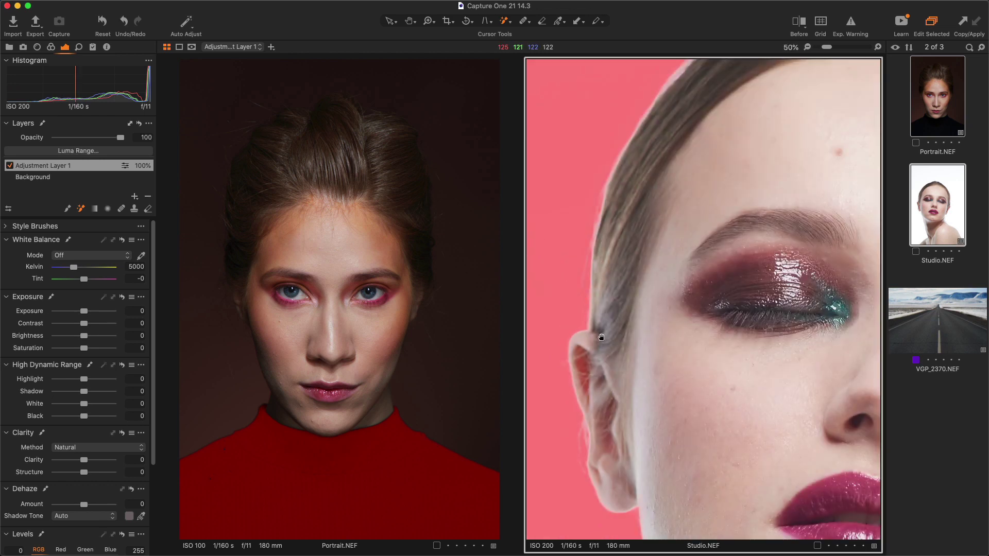
{"action": "scroll", "coordinate": [647, 387], "scroll_direction": "down", "scroll_amount": 10}
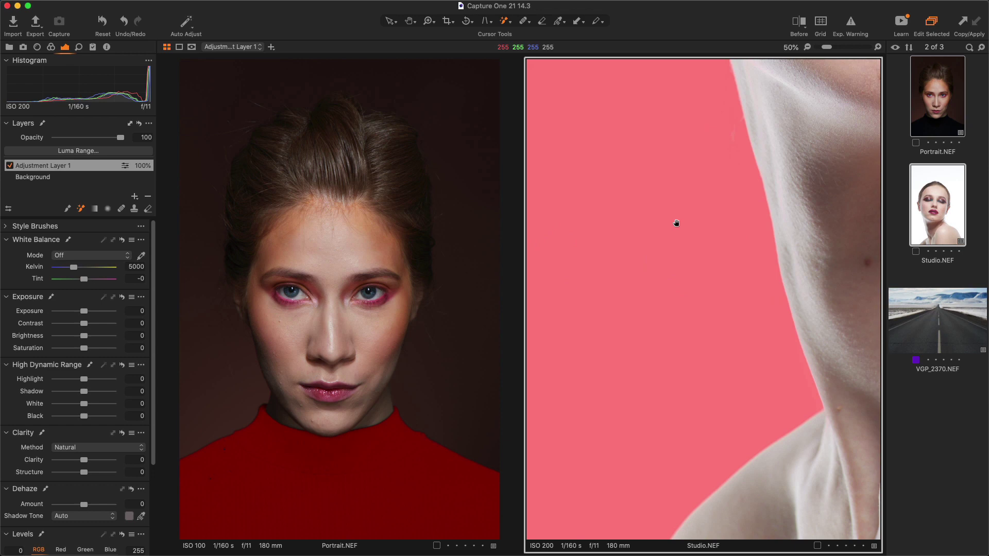
{"action": "scroll", "coordinate": [448, 481], "scroll_direction": "up", "scroll_amount": 3}
{"action": "left_click_drag", "start_coordinate": [452, 477], "coordinate": [371, 434]}
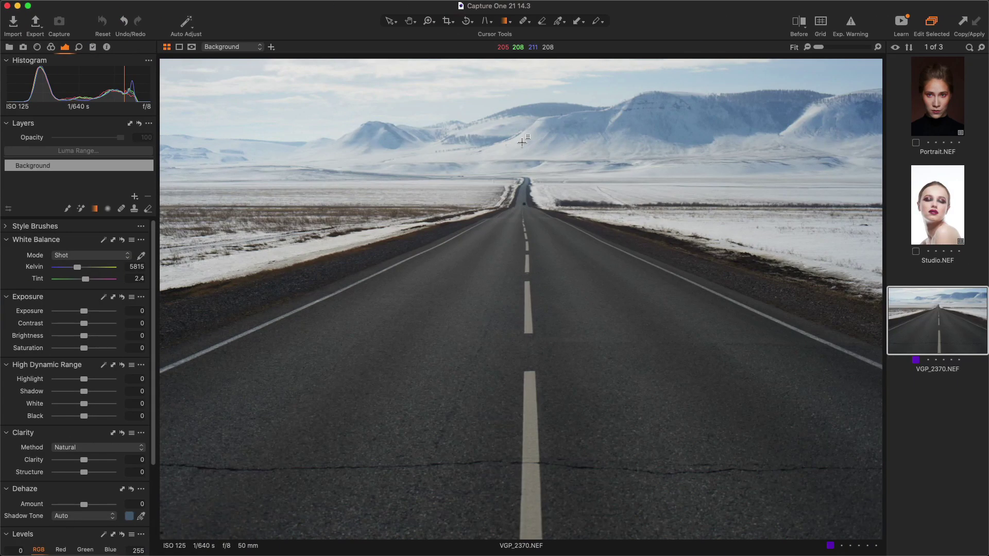
Draw a gradient mask over the upper photo, limit it by luma range, and brush in the sky
{"action": "left_click_drag", "start_coordinate": [522, 142], "coordinate": [523, 407]}
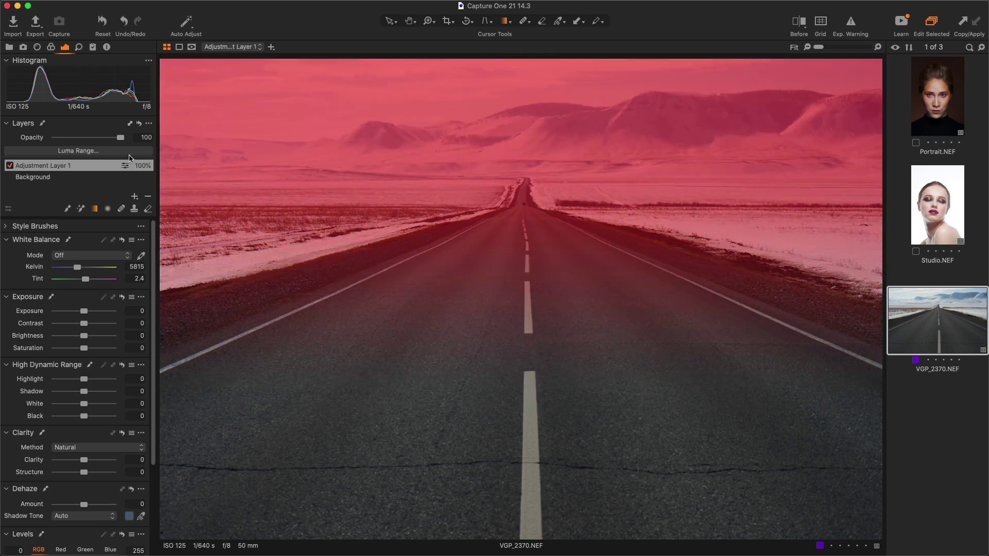
{"action": "left_click", "coordinate": [79, 150]}
{"action": "left_click_drag", "start_coordinate": [807, 125], "coordinate": [863, 130]}
{"action": "left_click", "coordinate": [919, 224]}
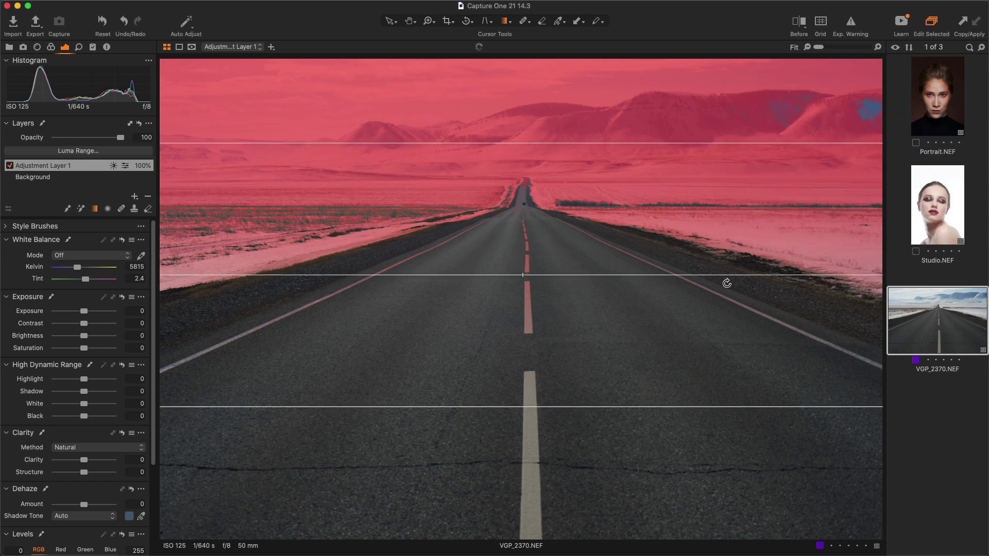
{"action": "key", "text": "b"}
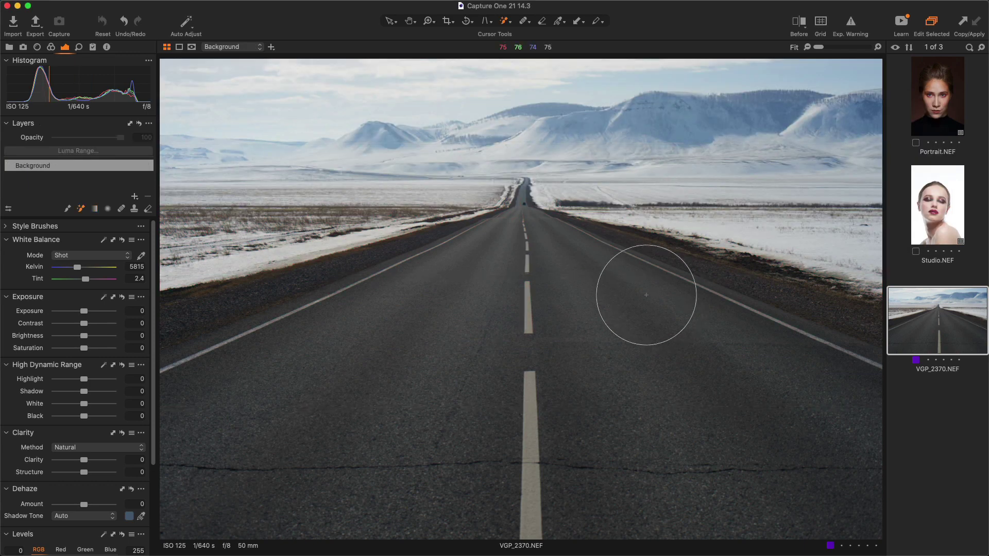
{"action": "mouse_move", "coordinate": [227, 115]}
{"action": "left_mouse_down"}
{"action": "mouse_move", "coordinate": [614, 140]}
{"action": "mouse_move", "coordinate": [853, 138]}
{"action": "mouse_move", "coordinate": [843, 202]}
{"action": "left_mouse_up"}
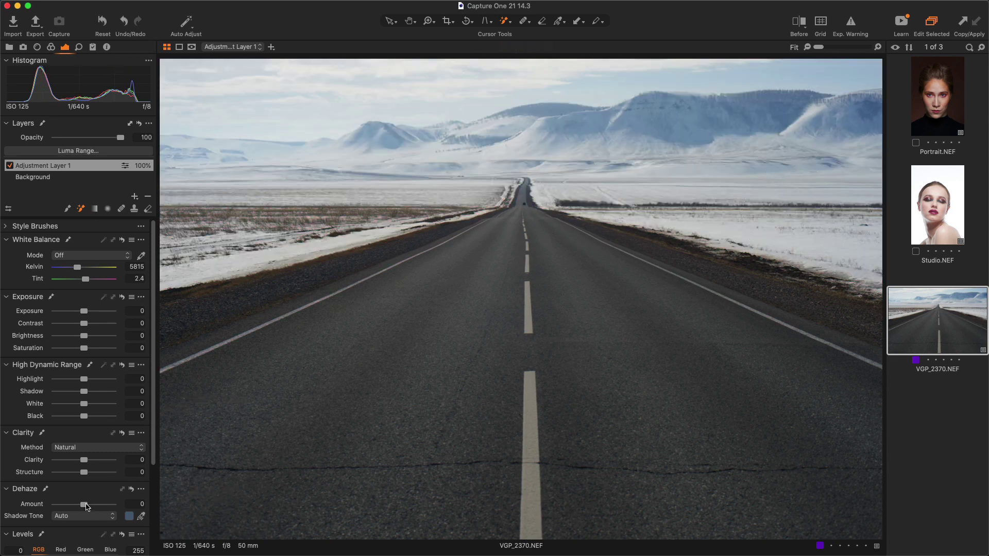
Set dehaze 62, contrast 21, highlights -42 and whites -35, then toggle the layer to compare
{"action": "left_click_drag", "start_coordinate": [87, 506], "coordinate": [102, 506]}
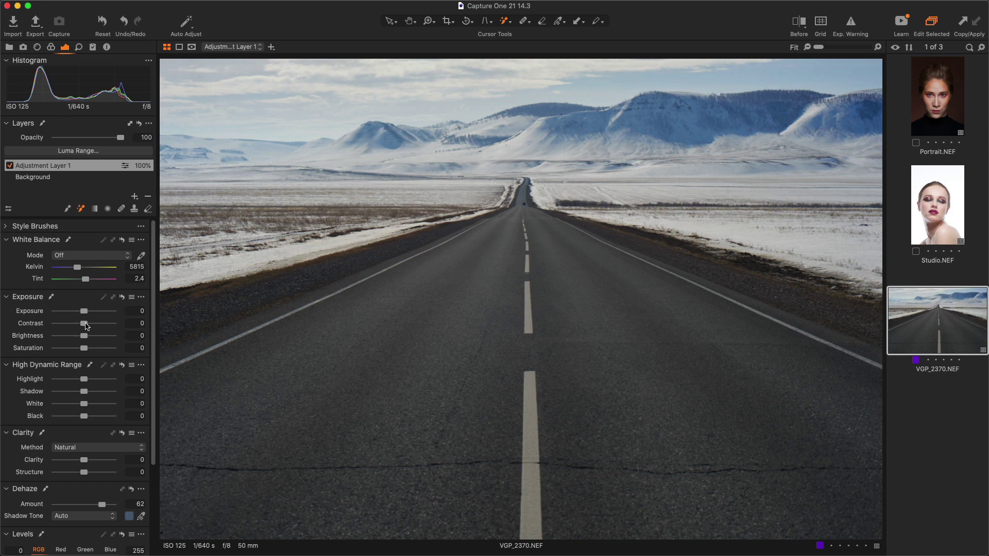
{"action": "left_click_drag", "start_coordinate": [86, 325], "coordinate": [96, 325]}
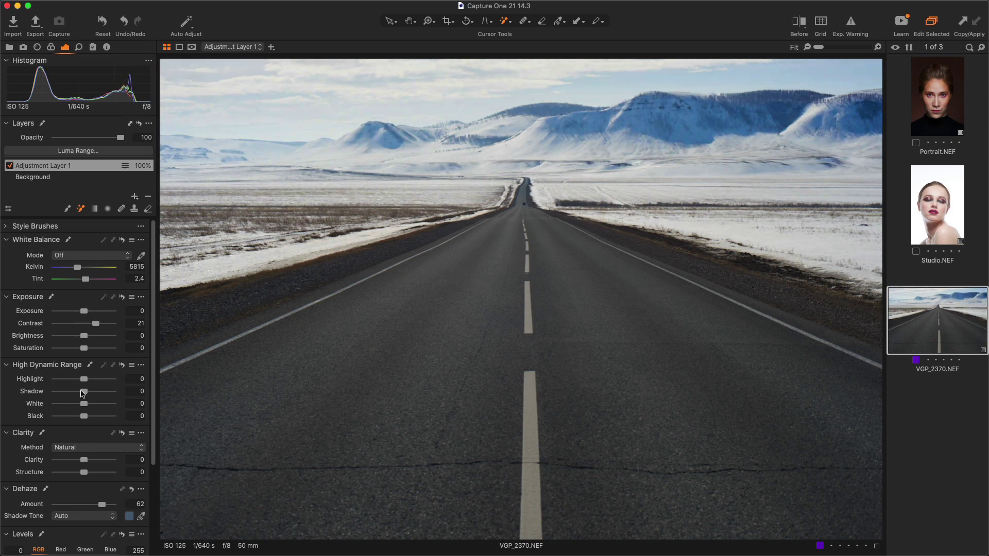
{"action": "left_click_drag", "start_coordinate": [80, 381], "coordinate": [78, 406]}
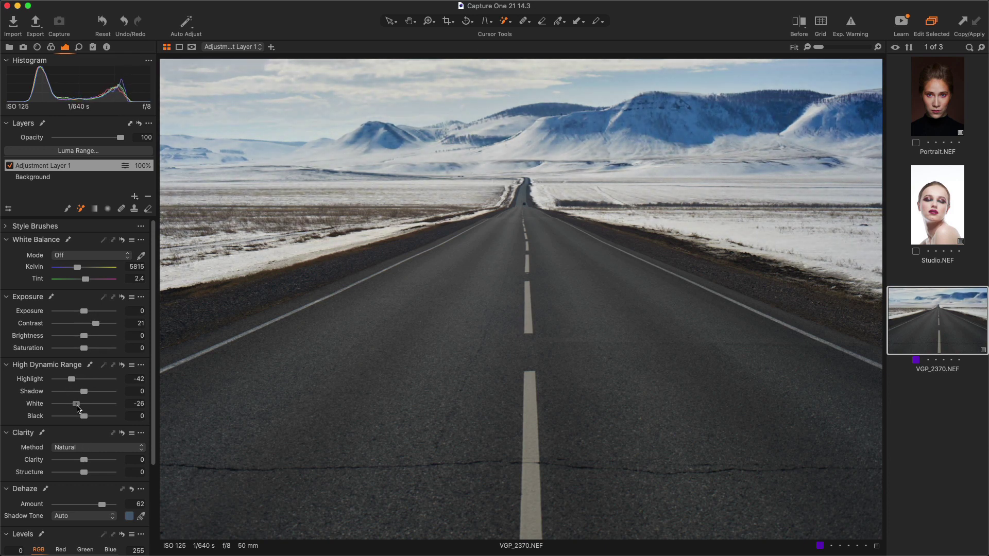
{"action": "left_click", "coordinate": [10, 165]}
{"action": "left_click", "coordinate": [10, 165]}
Compare the layer off and on, show the mask overlay, and erase it from the distant road
{"action": "left_click", "coordinate": [9, 166]}
{"action": "left_click", "coordinate": [9, 166]}
{"action": "key", "text": "m"}
{"action": "left_click_drag", "start_coordinate": [513, 170], "coordinate": [521, 205]}
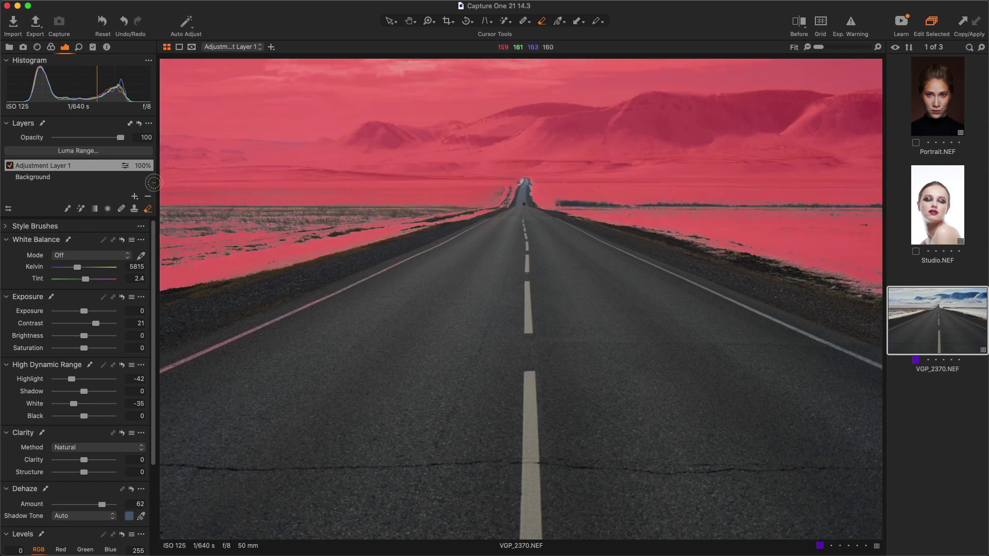
Refine Adjustment Layer 1's mask, then invert it to cover the road and ground
{"action": "right_click", "coordinate": [80, 163]}
{"action": "left_click", "coordinate": [137, 218]}
{"action": "left_click_drag", "start_coordinate": [545, 128], "coordinate": [561, 236]}
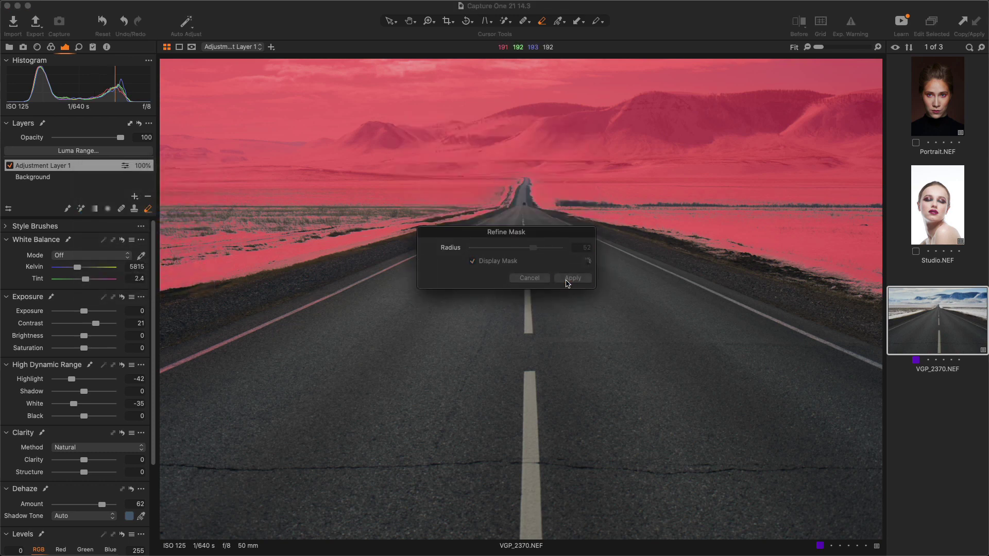
{"action": "right_click", "coordinate": [75, 167]}
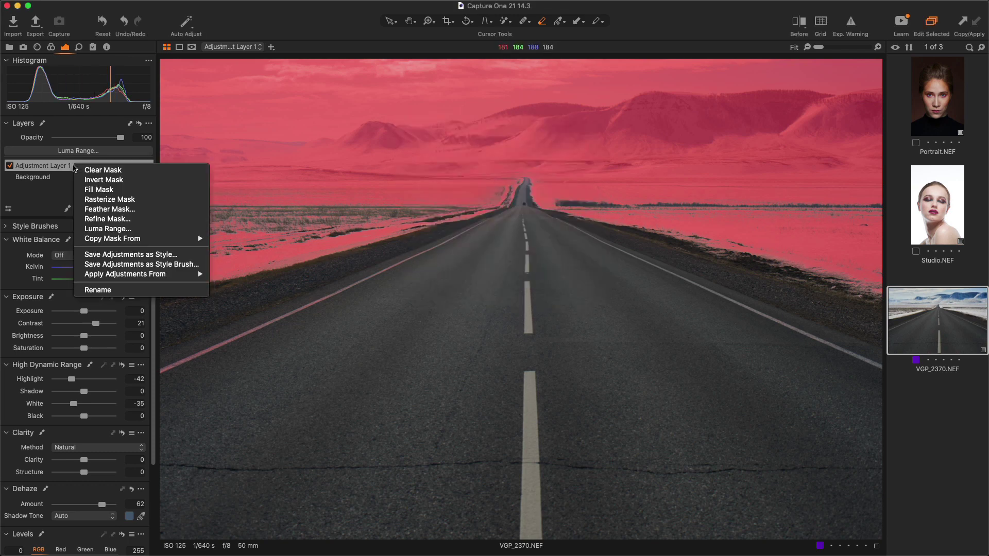
{"action": "left_click", "coordinate": [110, 180]}
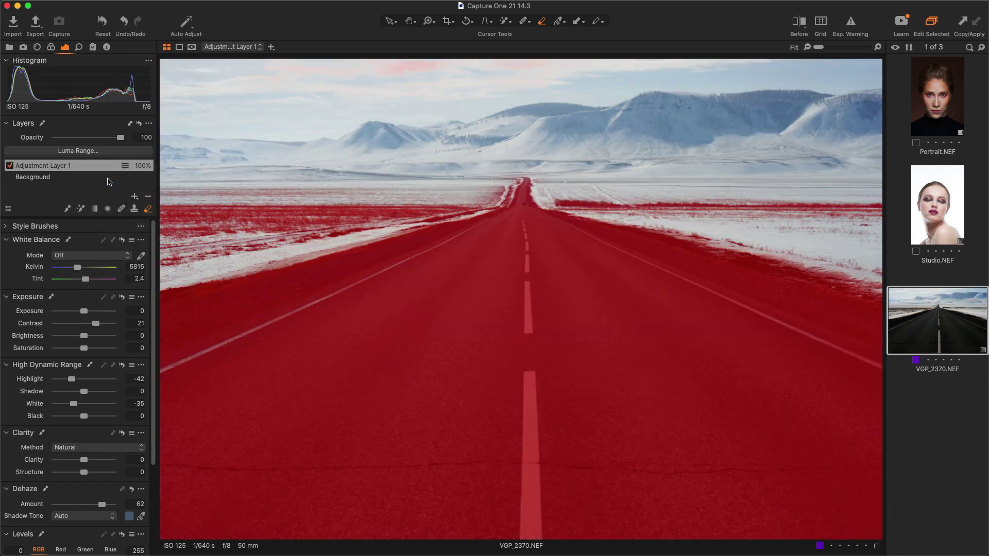
Toggle between Brush (B) and Magic Brush (Shift+B), then search shortcuts for 'magic' to find its entry
{"action": "key", "text": "b"}
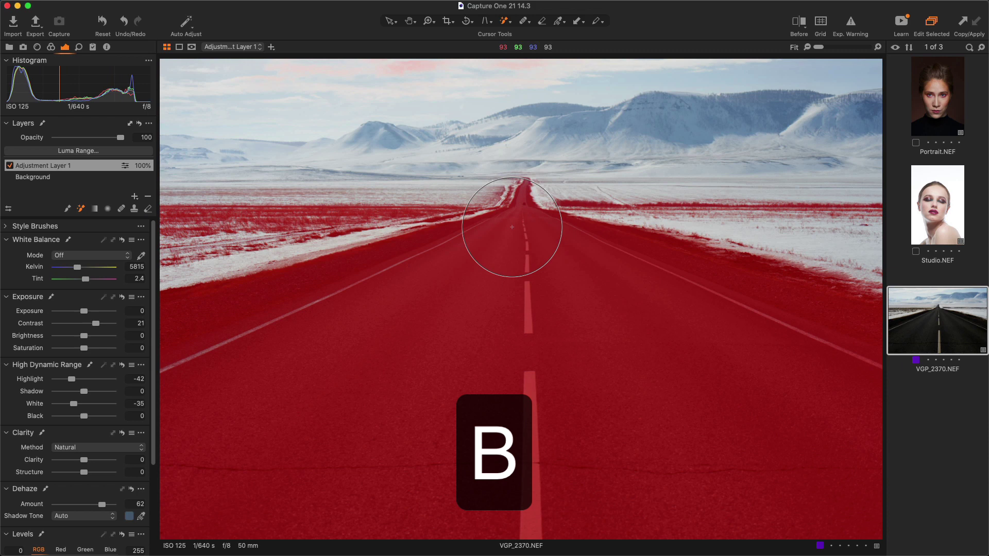
{"action": "key", "text": "shift+b"}
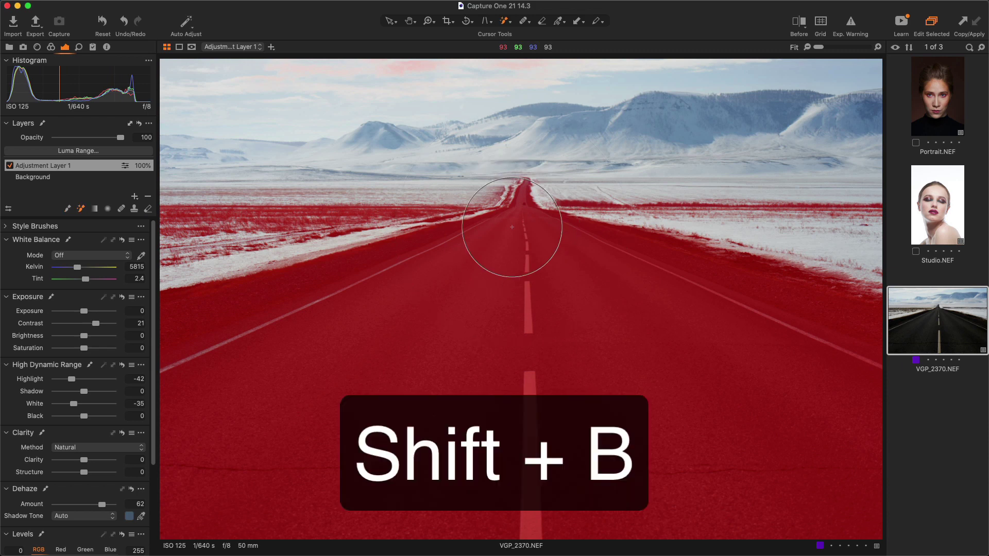
{"action": "key", "text": "shift+b"}
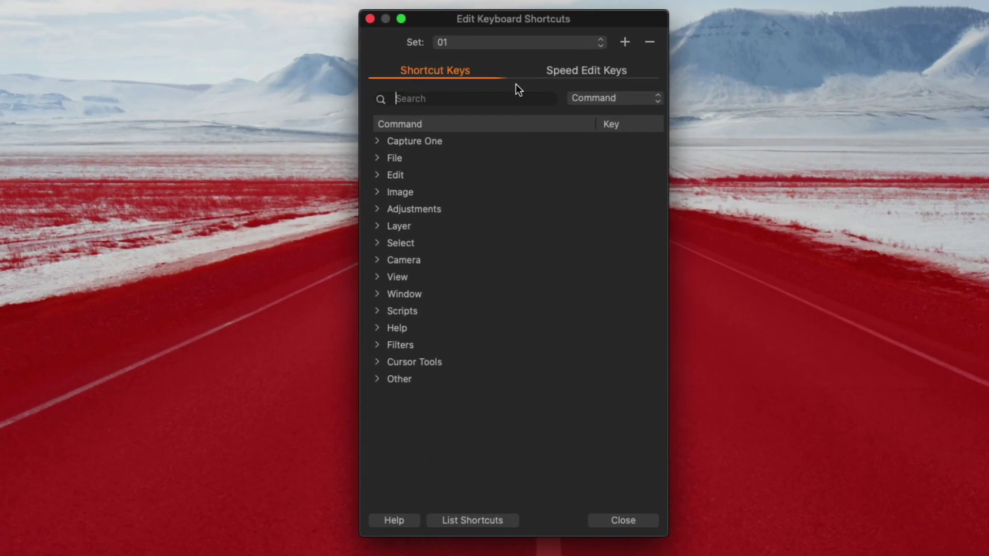
{"action": "type", "text": "magic"}
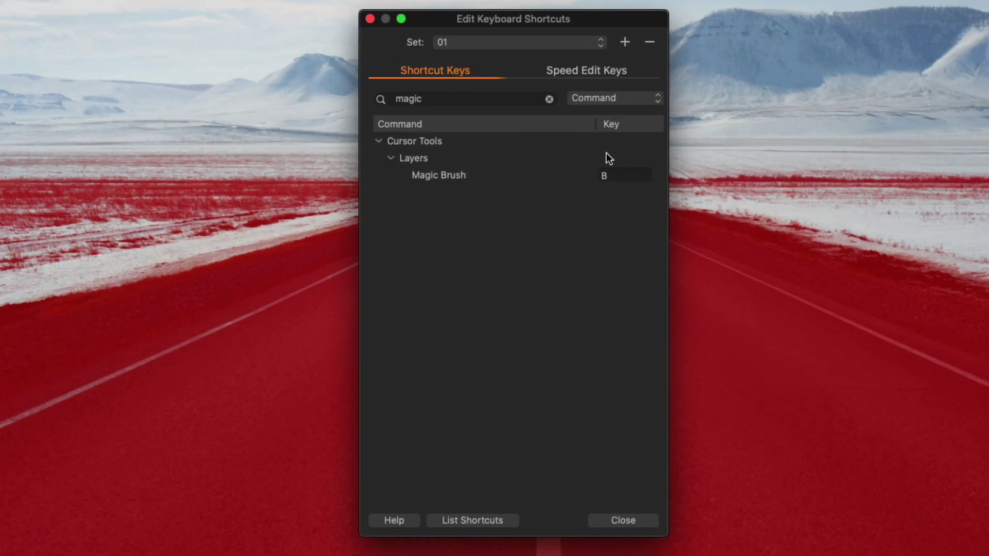
{"action": "left_click", "coordinate": [623, 175]}
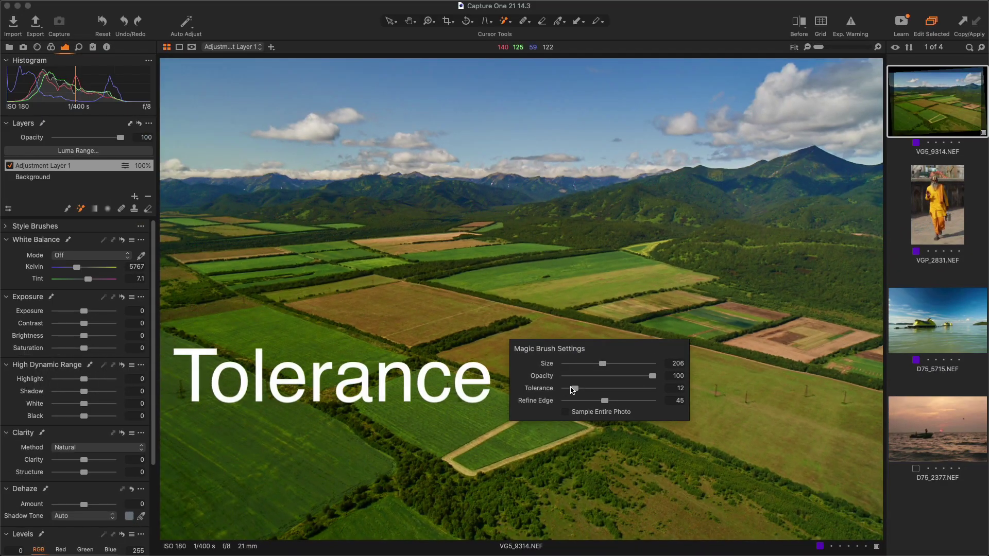
Test Magic Brush masks on the brown field at low and high tolerance, settling at 51
{"action": "mouse_move", "coordinate": [575, 388]}
{"action": "left_mouse_down"}
{"action": "mouse_move", "coordinate": [567, 357]}
{"action": "mouse_move", "coordinate": [545, 349]}
{"action": "left_mouse_up"}
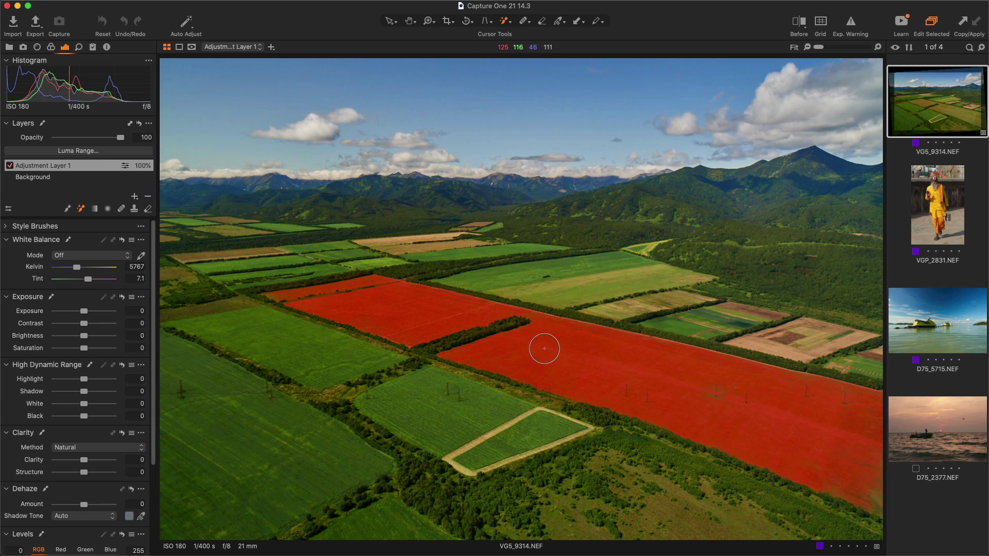
{"action": "right_click", "coordinate": [547, 360]}
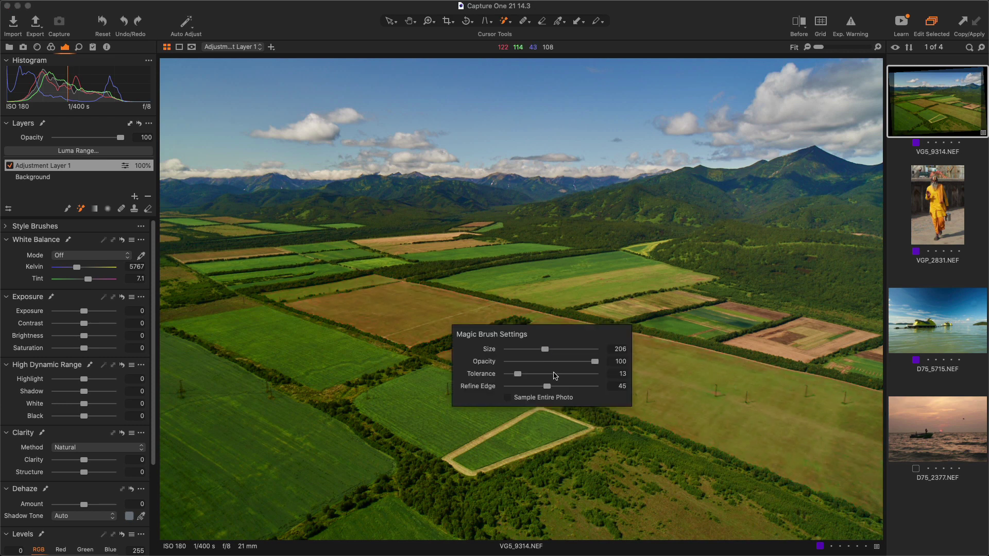
{"action": "left_click_drag", "start_coordinate": [597, 377], "coordinate": [539, 349]}
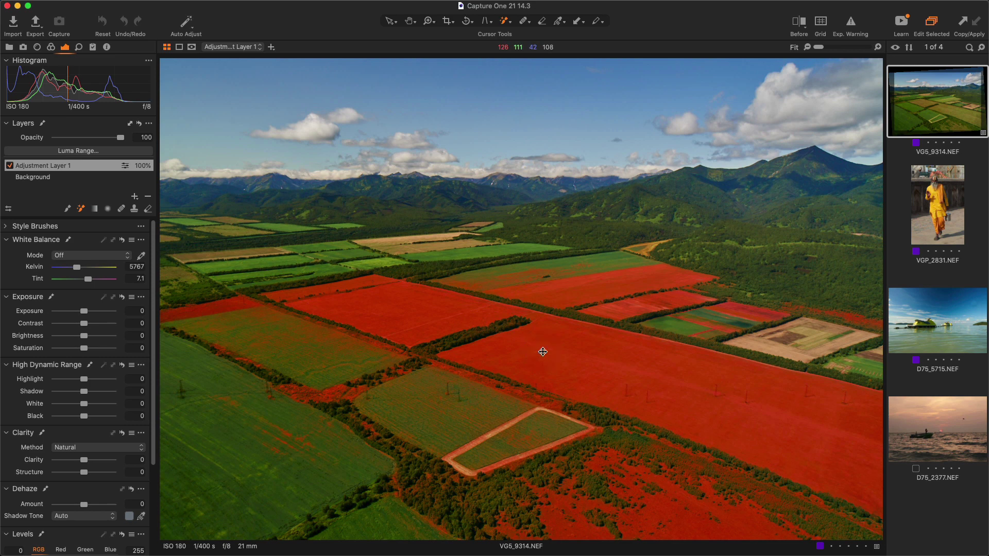
{"action": "right_click", "coordinate": [551, 361]}
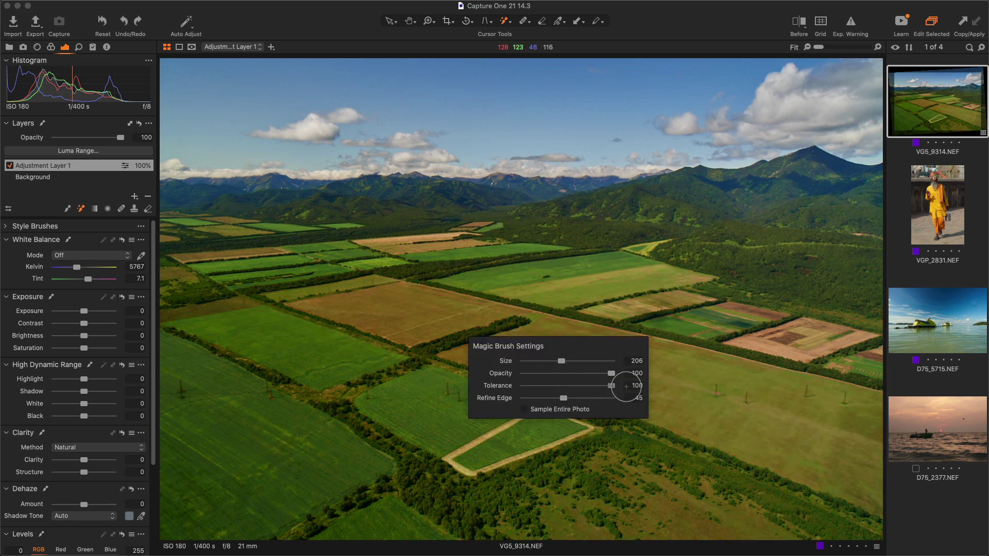
{"action": "left_click_drag", "start_coordinate": [589, 372], "coordinate": [542, 348]}
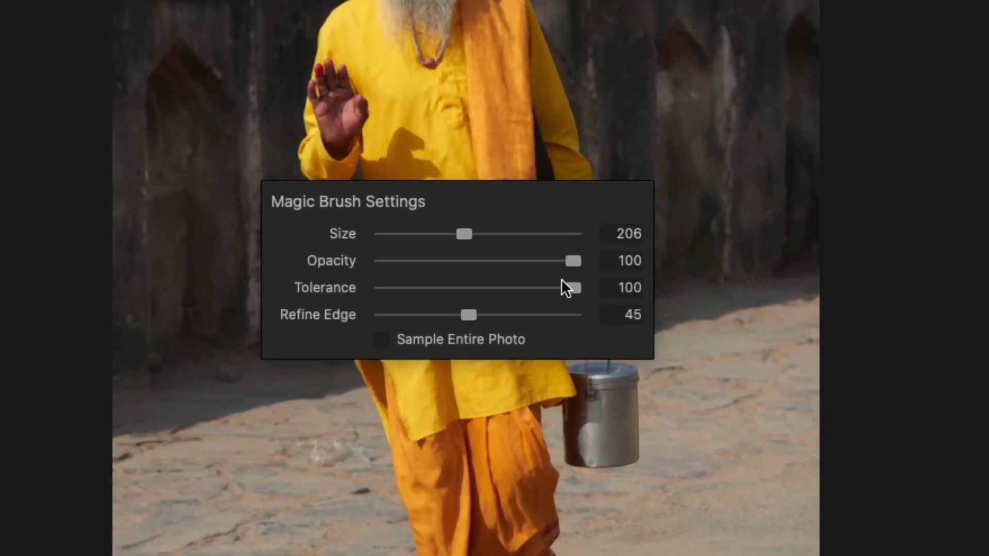
{"action": "mouse_move", "coordinate": [571, 288]}
{"action": "left_mouse_down"}
{"action": "mouse_move", "coordinate": [508, 288]}
{"action": "mouse_move", "coordinate": [504, 261]}
{"action": "left_mouse_up"}
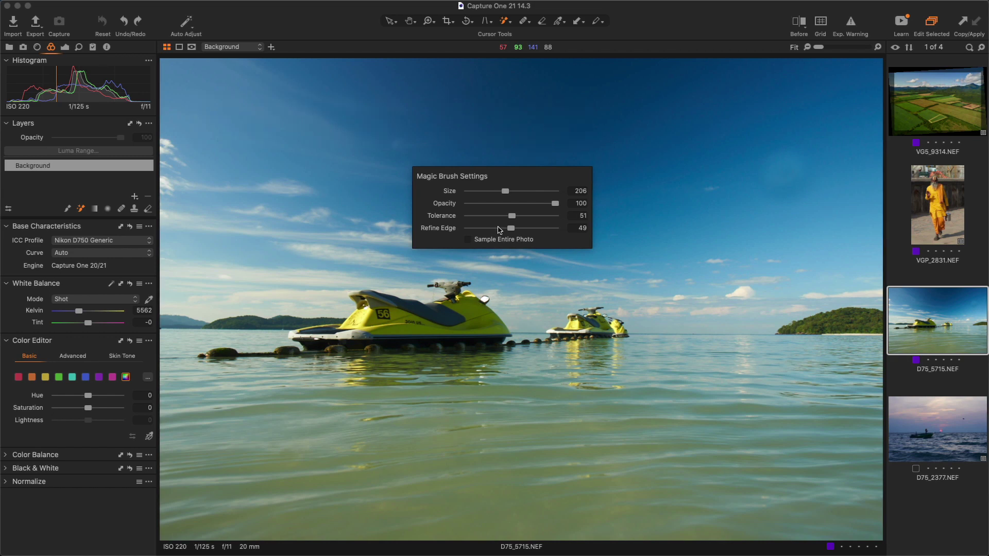
Mask the jet-ski sky, undo it, and repaint the sky with Refine Edge at 67
{"action": "left_click_drag", "start_coordinate": [511, 228], "coordinate": [468, 228]}
{"action": "left_click_drag", "start_coordinate": [514, 180], "coordinate": [419, 201]}
{"action": "scroll", "coordinate": [410, 206], "scroll_direction": "up", "scroll_amount": 2}
{"action": "scroll", "coordinate": [410, 206], "scroll_direction": "up", "scroll_amount": 2}
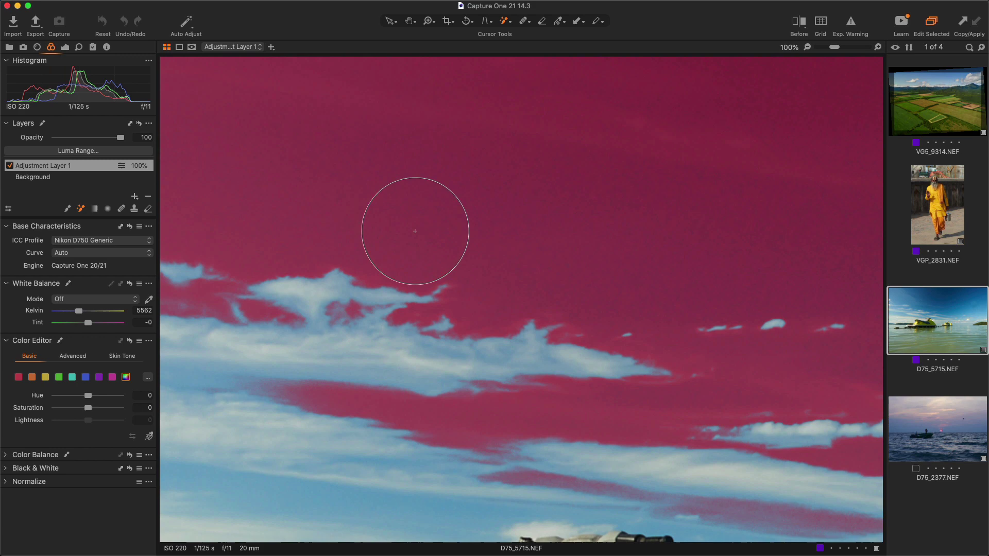
{"action": "scroll", "coordinate": [413, 195], "scroll_direction": "down", "scroll_amount": 4}
{"action": "key", "text": "super+z"}
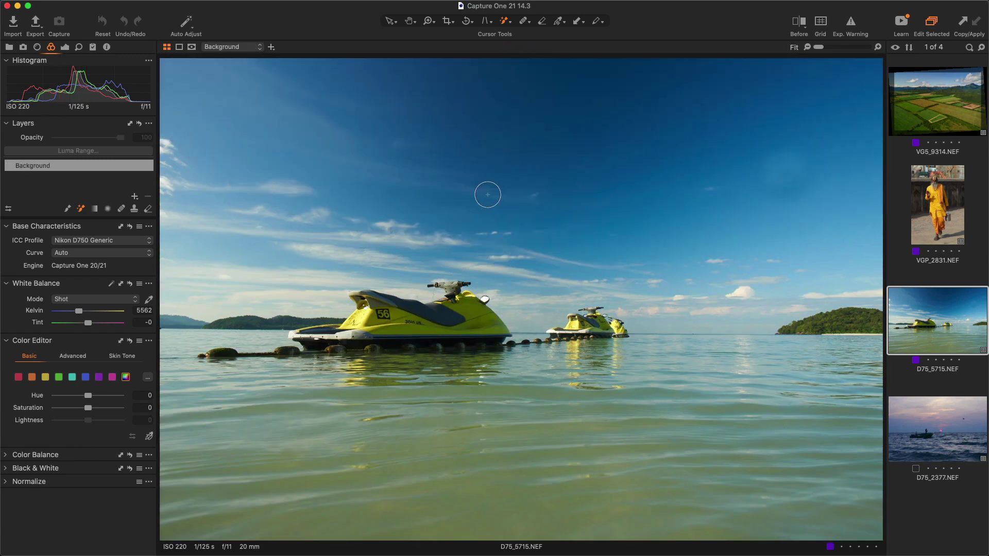
{"action": "right_click", "coordinate": [493, 199]}
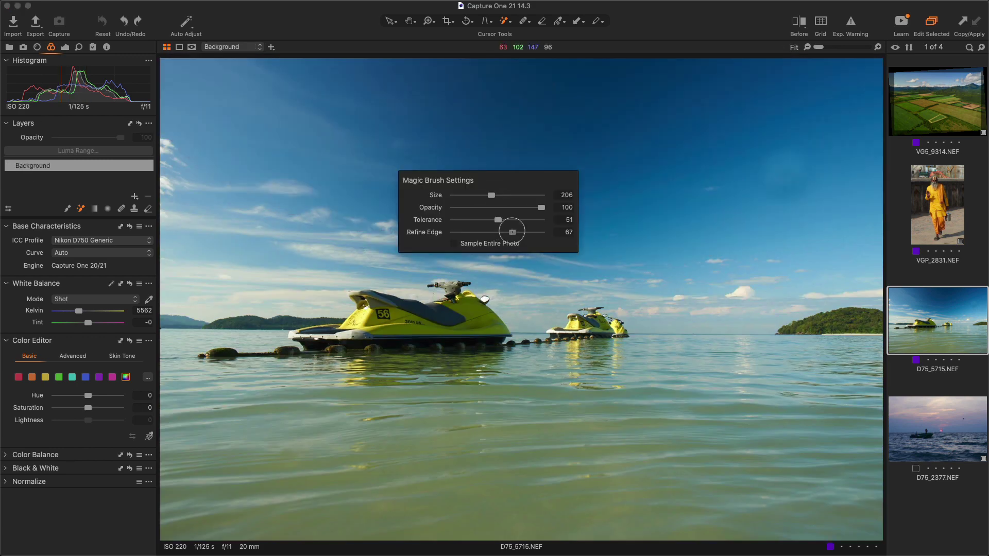
{"action": "left_click_drag", "start_coordinate": [503, 193], "coordinate": [434, 196]}
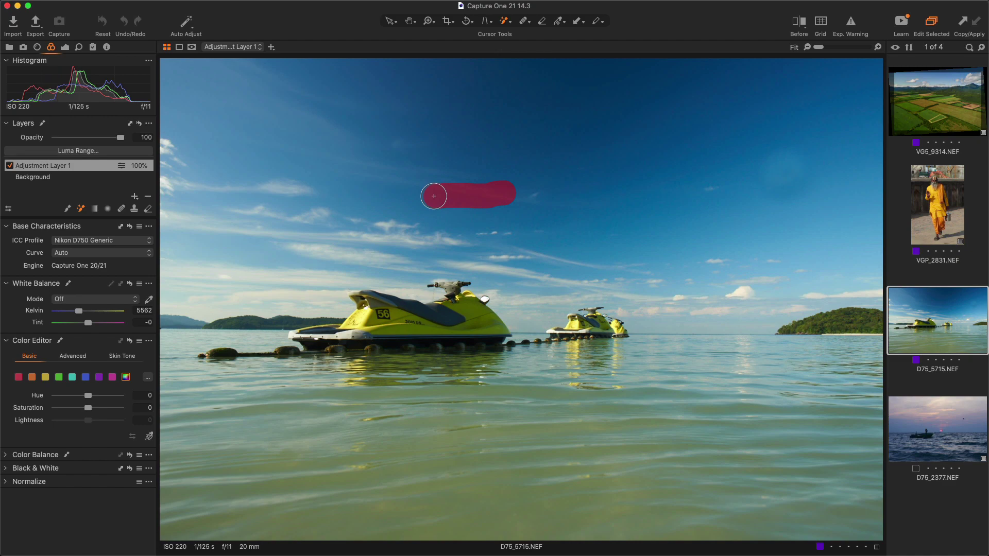
Paint a Magic Brush stroke up through the sunset photo's sky
{"action": "scroll", "coordinate": [413, 221], "scroll_direction": "up", "scroll_amount": 3}
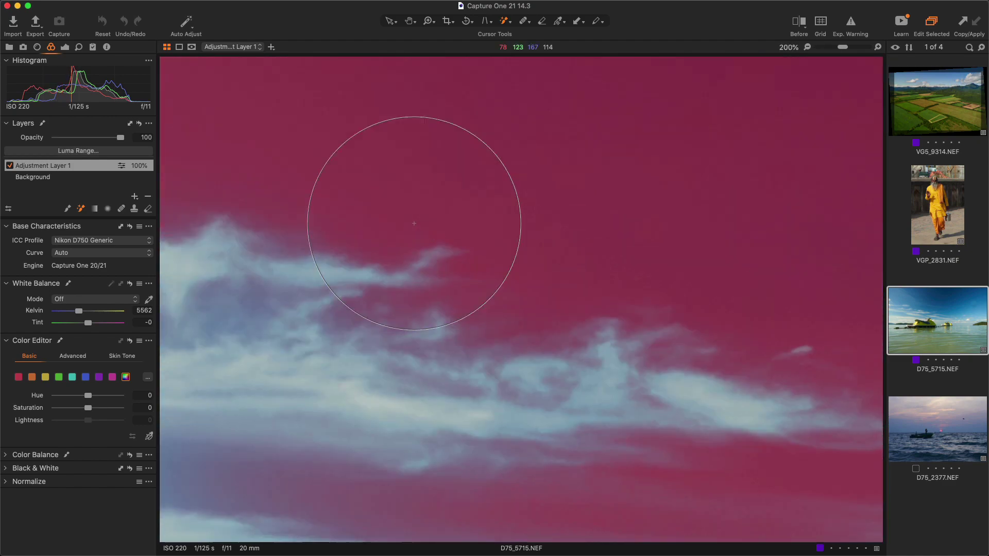
{"action": "scroll", "coordinate": [414, 224], "scroll_direction": "down", "scroll_amount": 3}
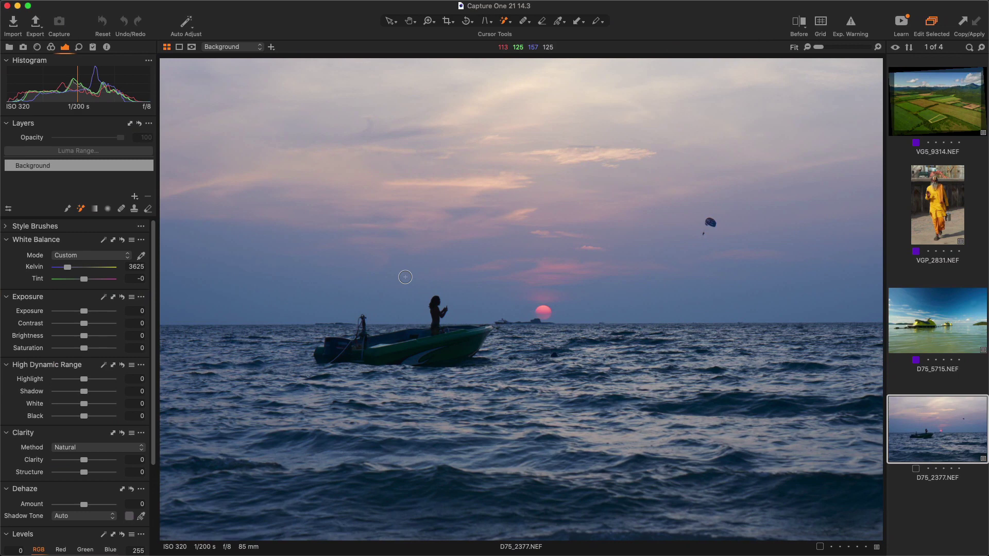
{"action": "left_click_drag", "start_coordinate": [405, 278], "coordinate": [439, 164]}
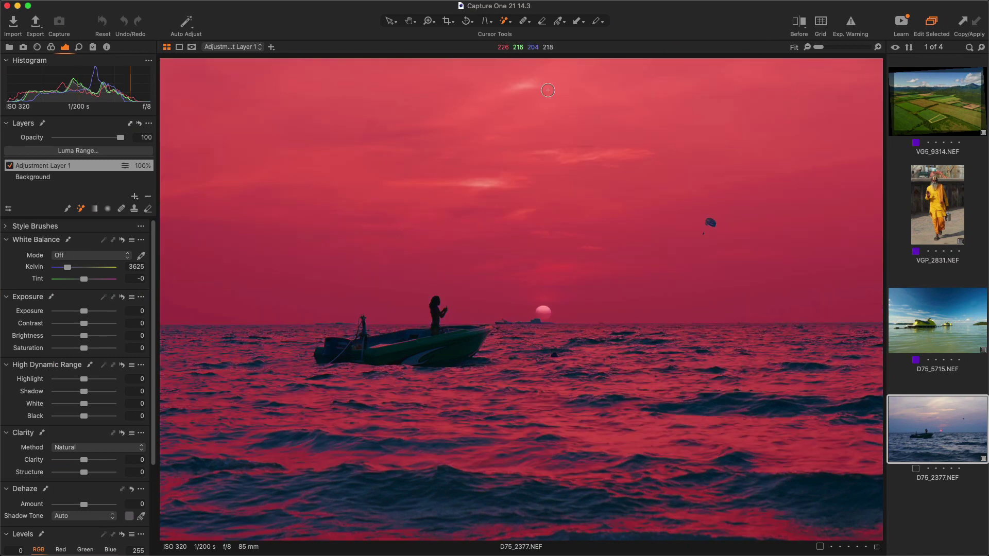
Warm the masked sky and sea with higher Kelvin and Contrast, lower Highlight and White, more Clarity
{"action": "left_click_drag", "start_coordinate": [67, 268], "coordinate": [81, 270]}
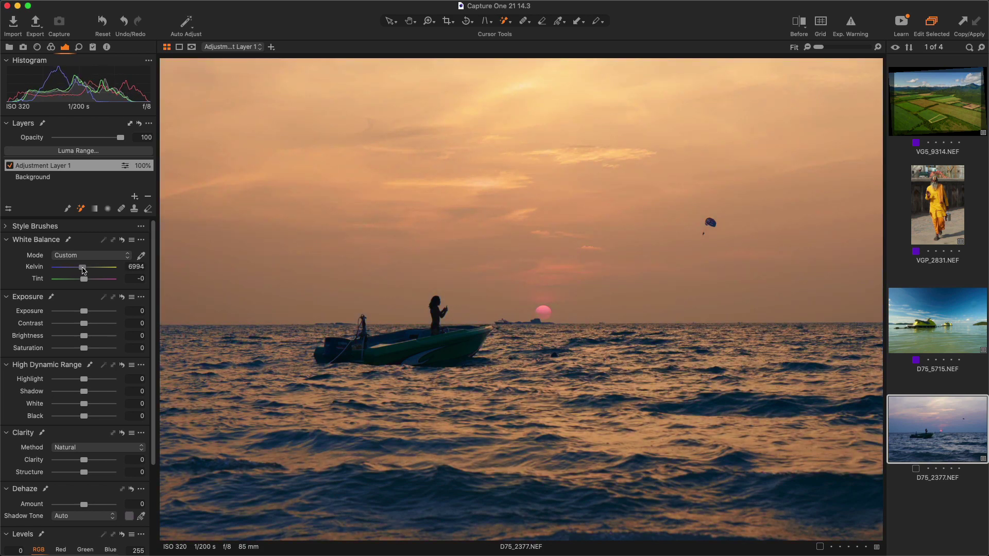
{"action": "left_click_drag", "start_coordinate": [84, 324], "coordinate": [94, 323]}
{"action": "left_click_drag", "start_coordinate": [84, 380], "coordinate": [68, 404]}
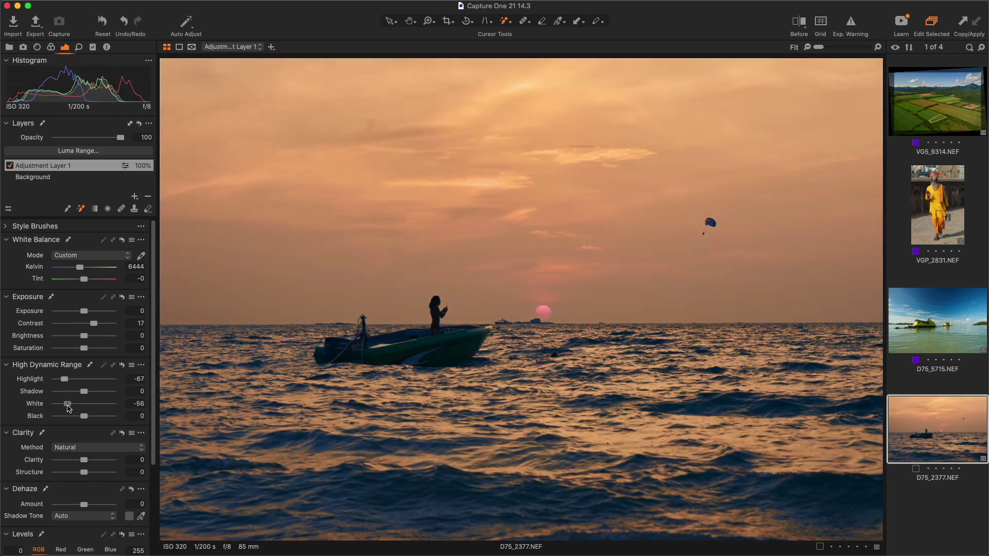
{"action": "left_click_drag", "start_coordinate": [84, 460], "coordinate": [90, 460]}
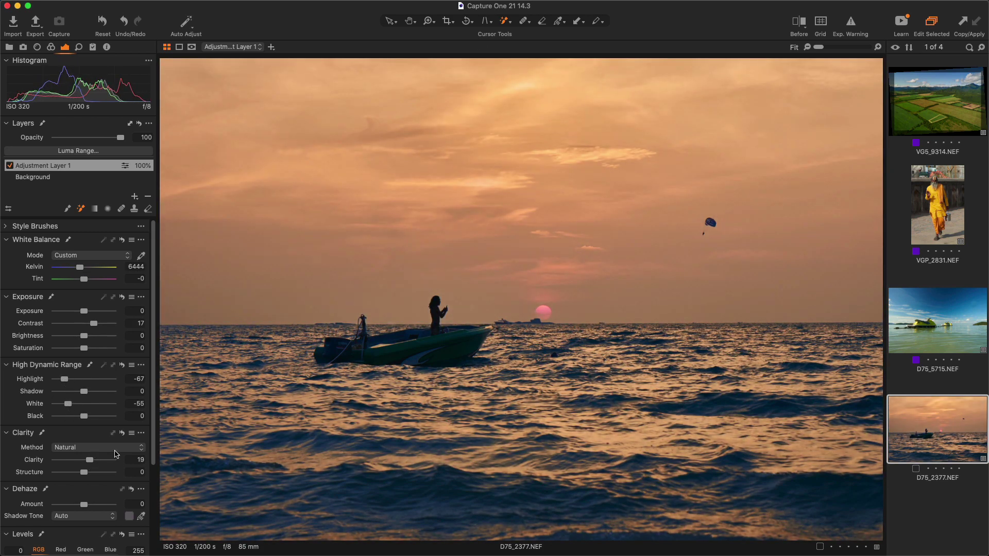
On a new layer, Magic Brush the boat at higher tolerance and raise its Shadow and Clarity
{"action": "key", "text": "super+l"}
{"action": "right_click", "coordinate": [458, 353]}
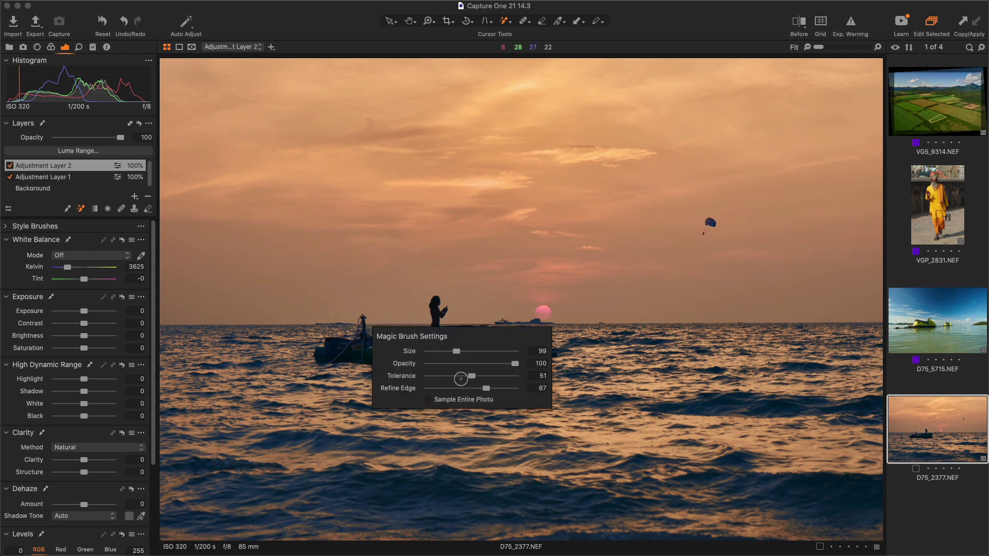
{"action": "left_click_drag", "start_coordinate": [472, 376], "coordinate": [487, 376]}
{"action": "left_click", "coordinate": [448, 353]}
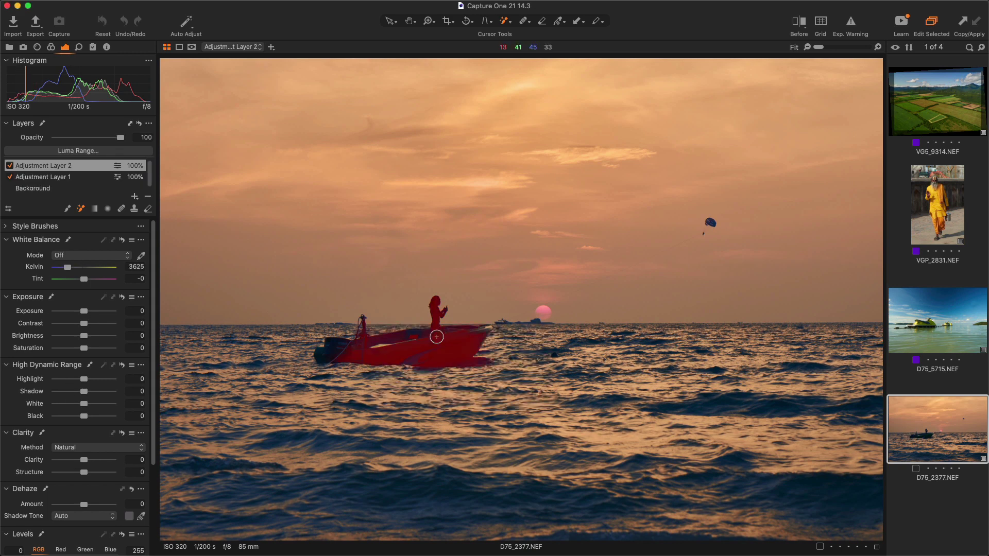
{"action": "left_click_drag", "start_coordinate": [84, 391], "coordinate": [91, 392]}
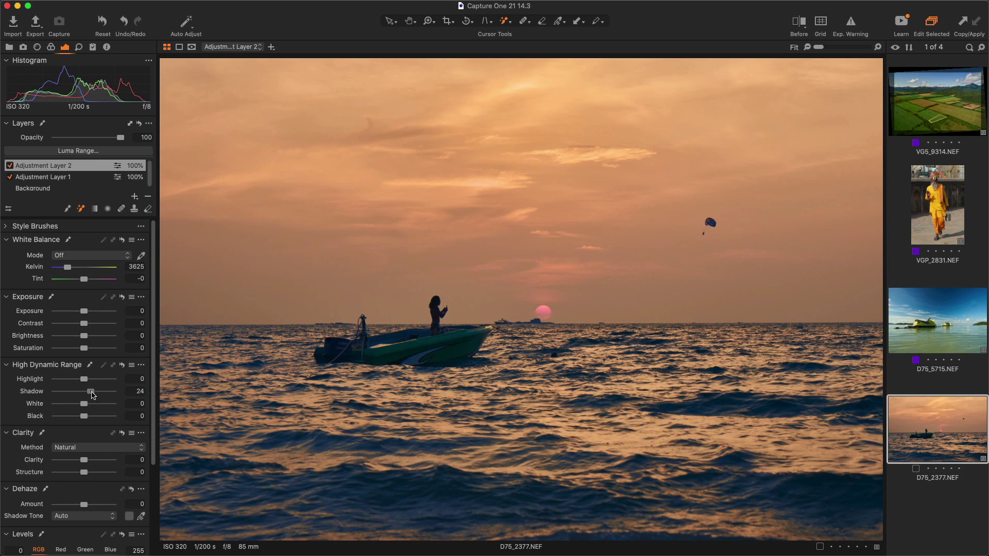
{"action": "left_click_drag", "start_coordinate": [84, 460], "coordinate": [95, 466]}
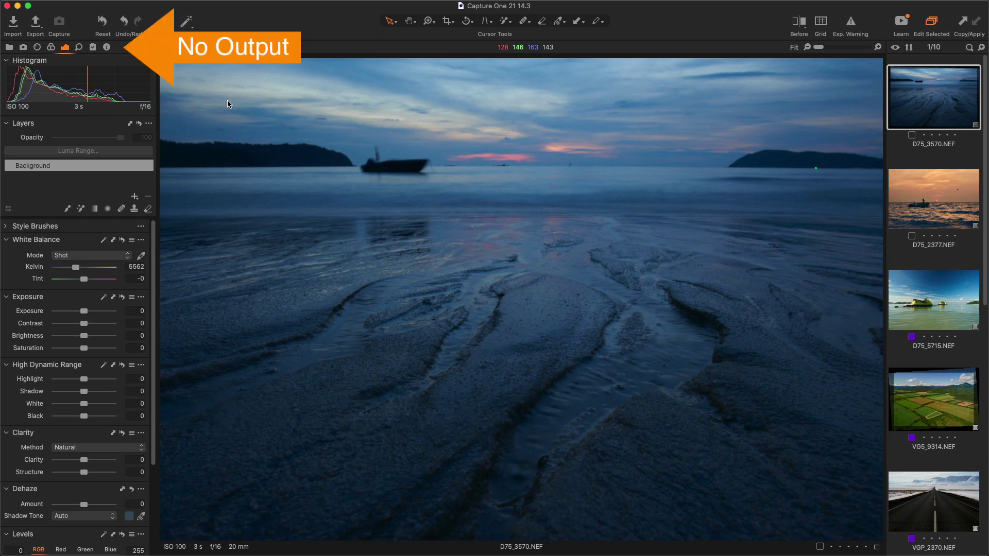
Select all ten images and open Export Images, previewing the images to be exported
{"action": "key", "text": "super+a"}
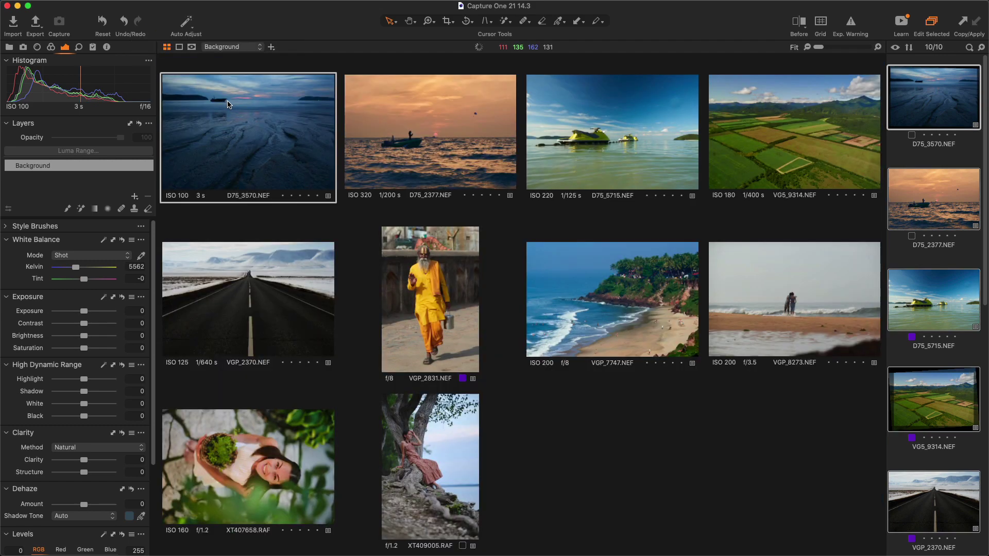
{"action": "left_click", "coordinate": [139, 92]}
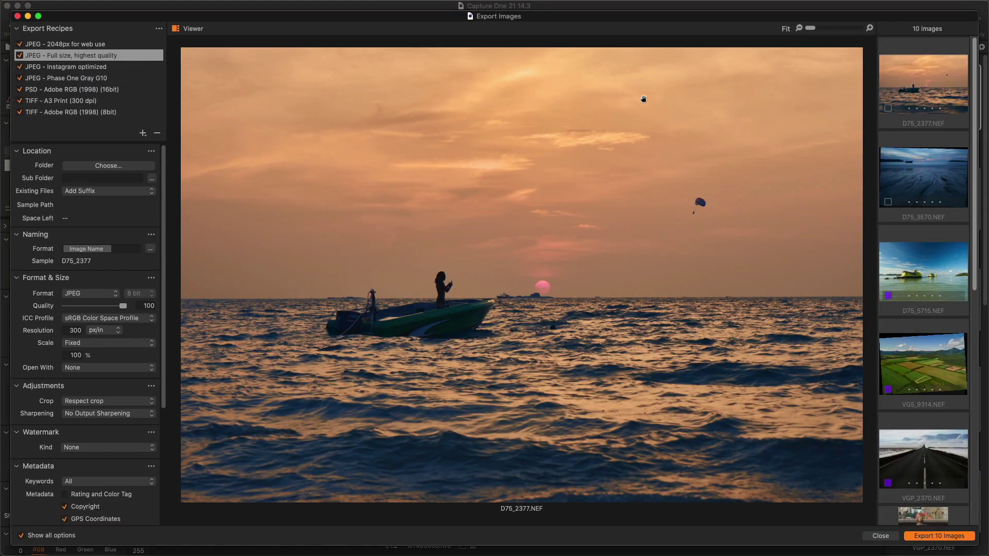
{"action": "key", "text": "Down"}
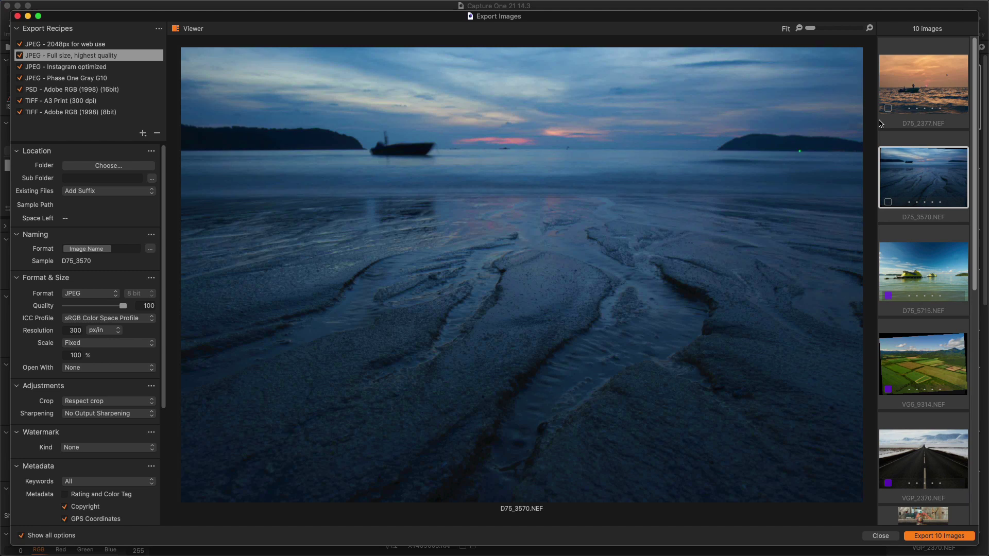
{"action": "key", "text": "Down"}
{"action": "key", "text": "Down"}
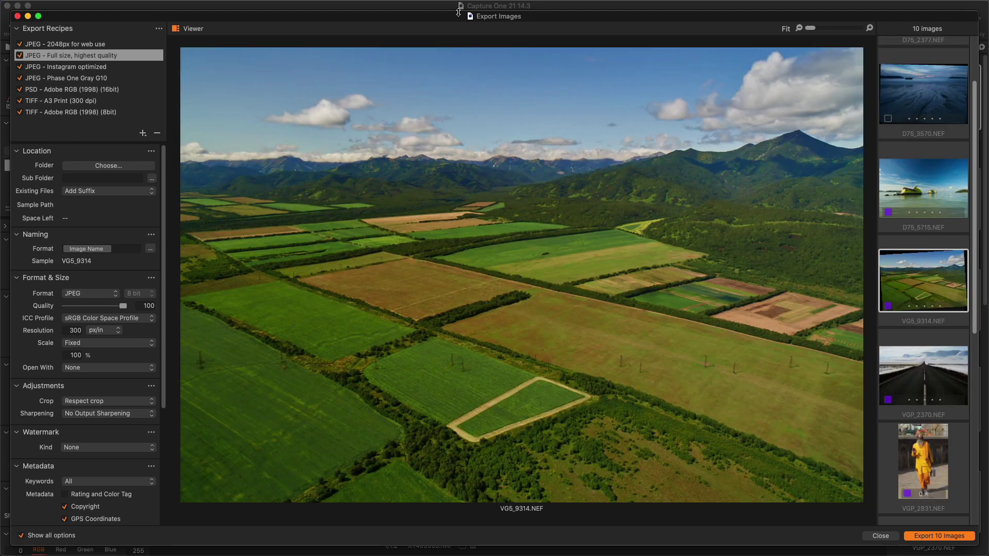
Set the JPEG - Instagram optimized recipe's output width to 700 px
{"action": "left_click", "coordinate": [74, 67]}
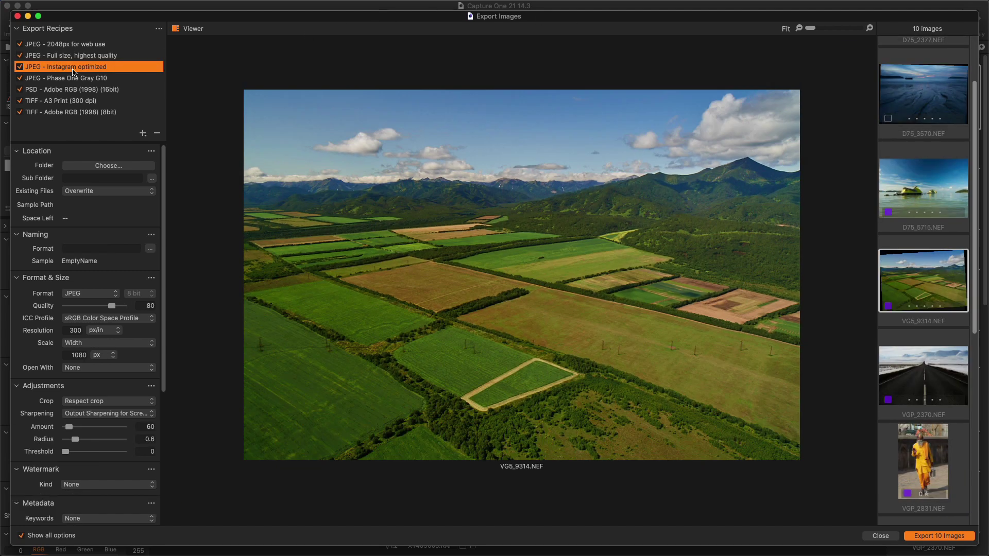
{"action": "key", "text": "Down"}
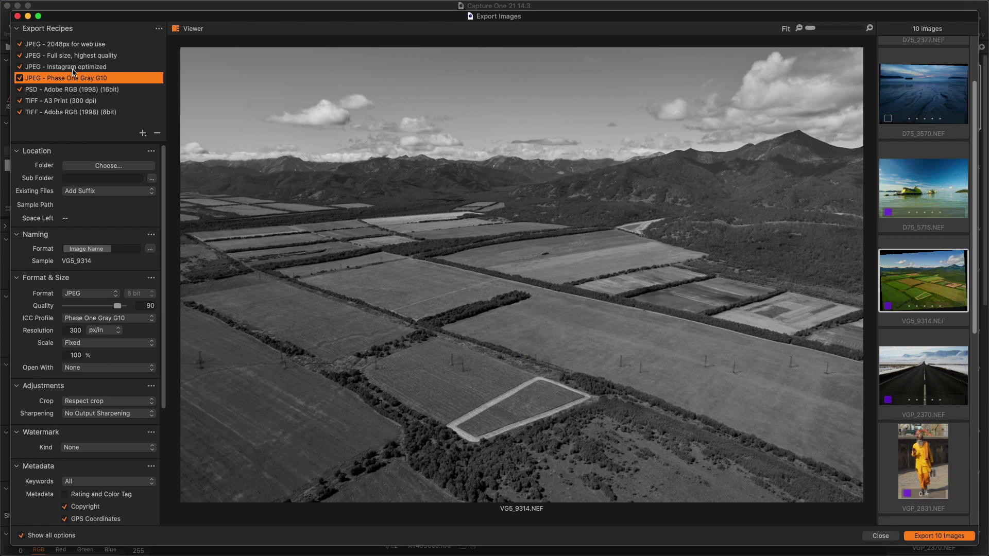
{"action": "key", "text": "Up"}
{"action": "key", "text": "Up"}
{"action": "key", "text": "Down"}
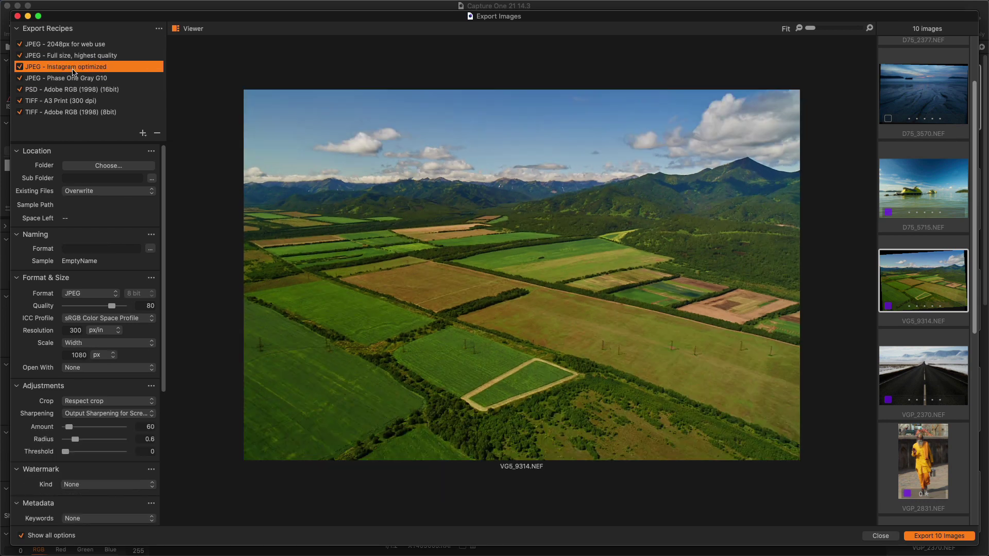
{"action": "double_click", "coordinate": [80, 355]}
{"action": "type", "text": "7"}
{"action": "key", "text": "Return"}
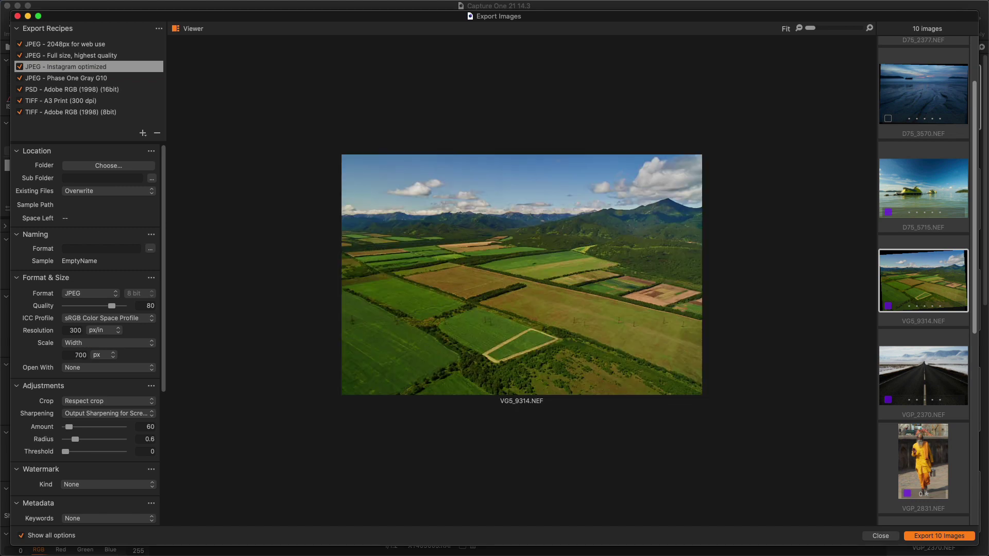
Show the export images as a grid and preview D75_3570 alone with the Full size recipe
{"action": "left_click", "coordinate": [176, 29]}
{"action": "left_click", "coordinate": [177, 29]}
{"action": "left_click", "coordinate": [176, 30]}
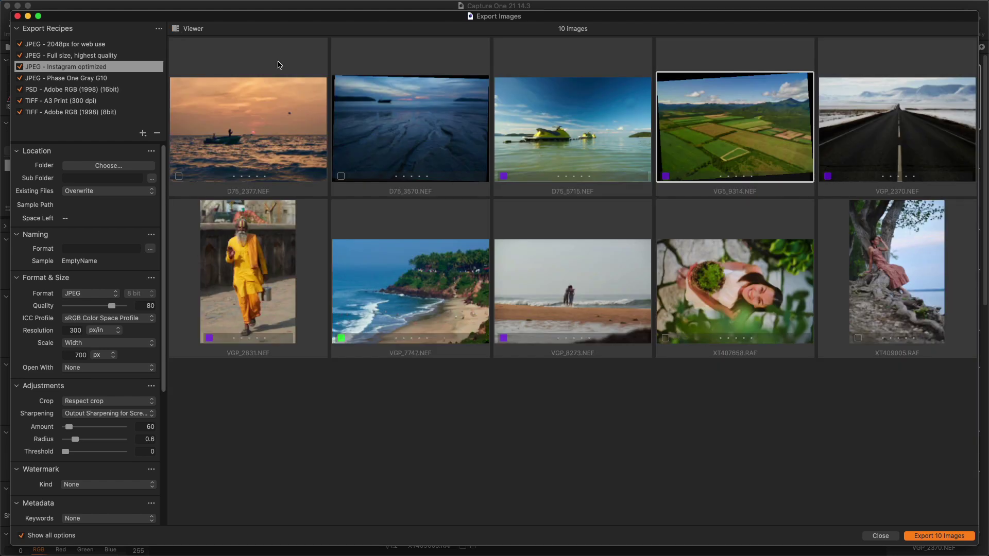
{"action": "double_click", "coordinate": [477, 113]}
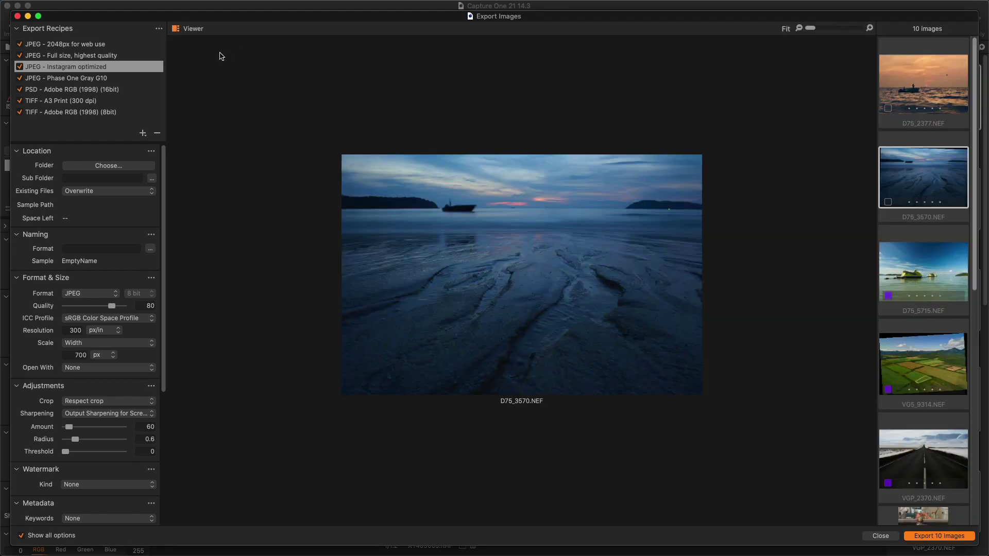
{"action": "left_click", "coordinate": [107, 55]}
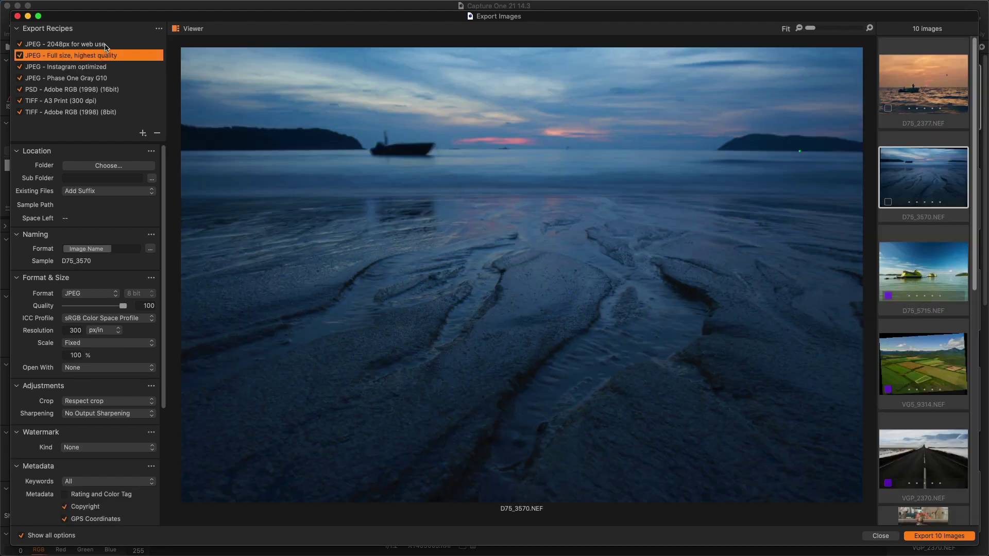
Add a new export recipe named JPG WEB and toggle Show all options on and off
{"action": "left_click", "coordinate": [143, 133]}
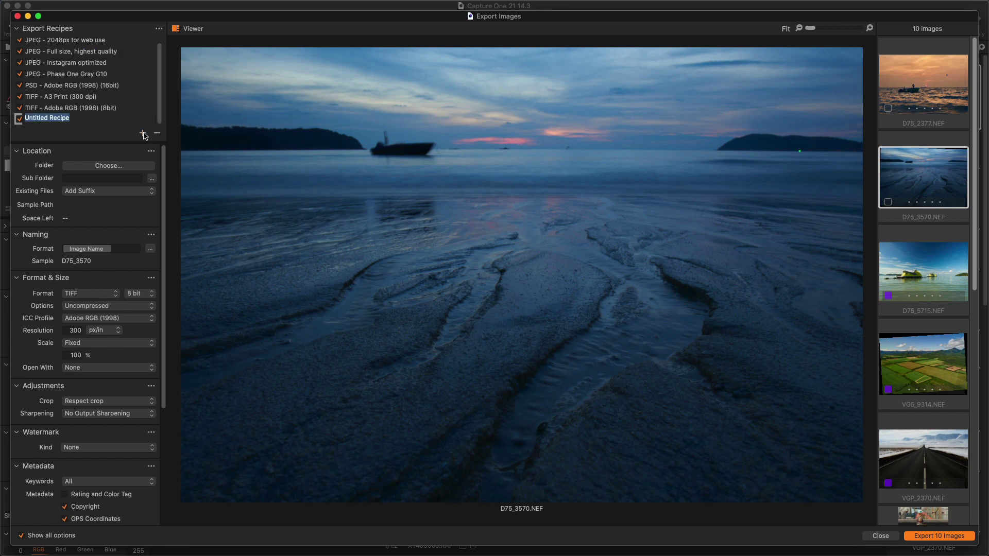
{"action": "type", "text": "JPG WEB"}
{"action": "key", "text": "Return"}
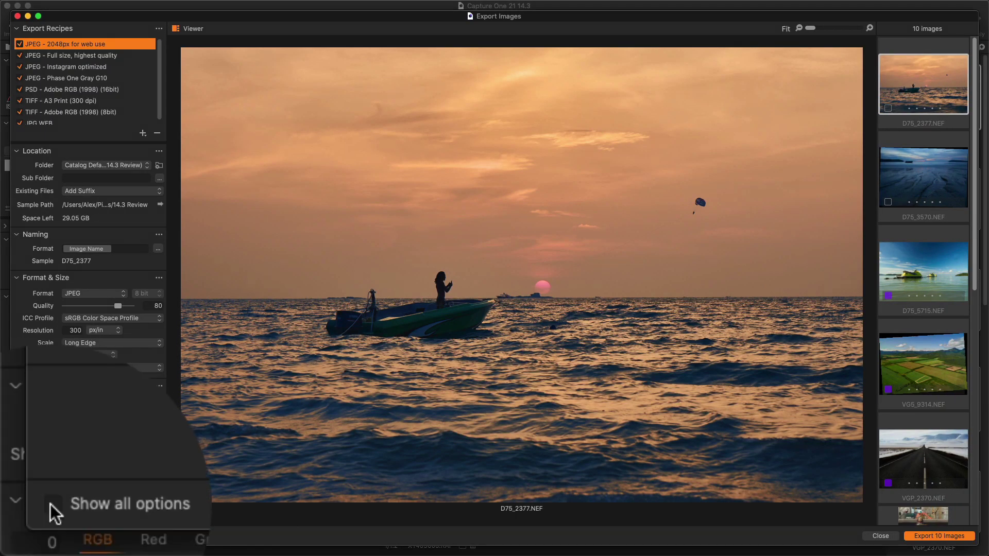
{"action": "left_click", "coordinate": [21, 536]}
{"action": "scroll", "coordinate": [36, 496], "scroll_direction": "down", "scroll_amount": 5}
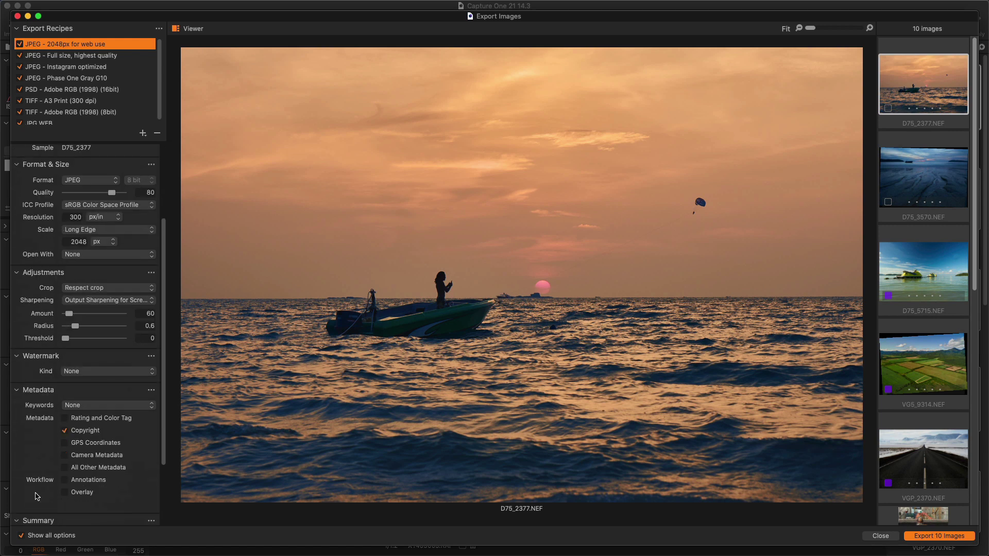
{"action": "scroll", "coordinate": [36, 496], "scroll_direction": "up", "scroll_amount": 6}
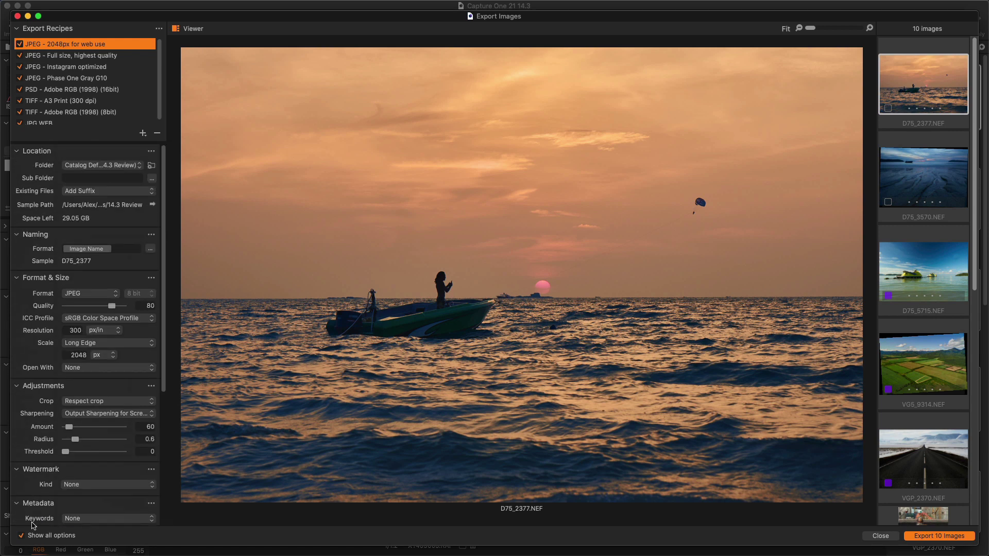
{"action": "left_click", "coordinate": [22, 536]}
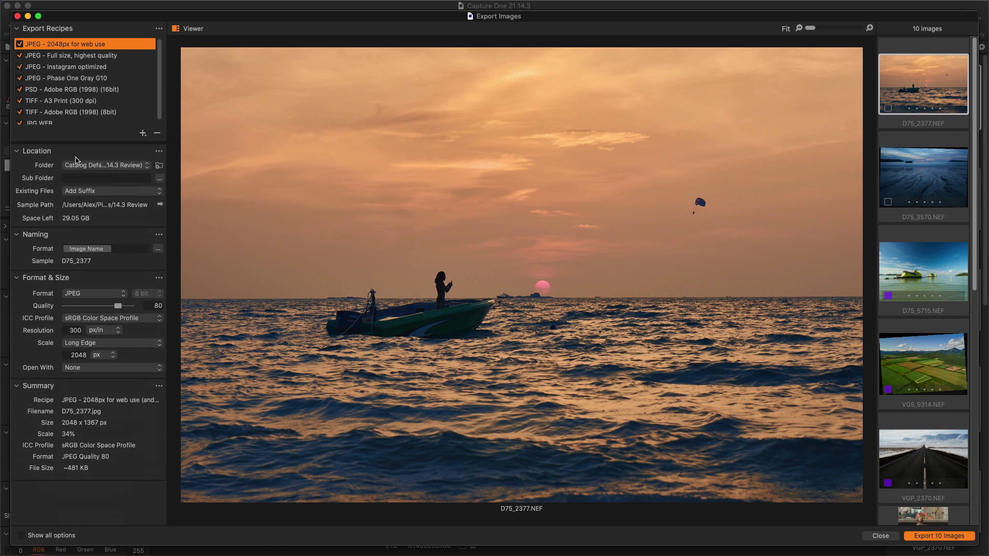
Step through the recipes comparing previews, ending on JPEG - 2048px for web use
{"action": "left_click", "coordinate": [91, 57]}
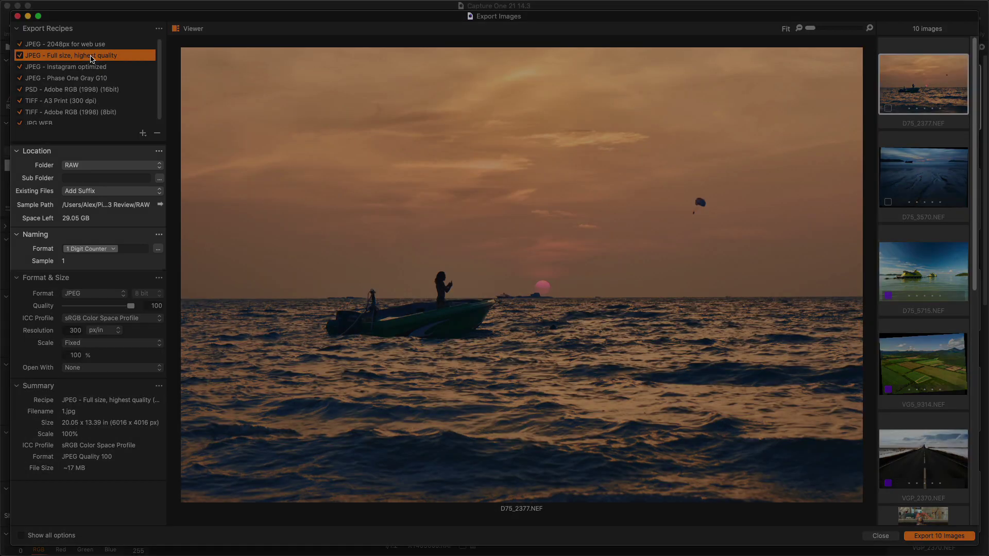
{"action": "key", "text": "Down"}
{"action": "key", "text": "Up"}
{"action": "key", "text": "Up"}
{"action": "key", "text": "Down"}
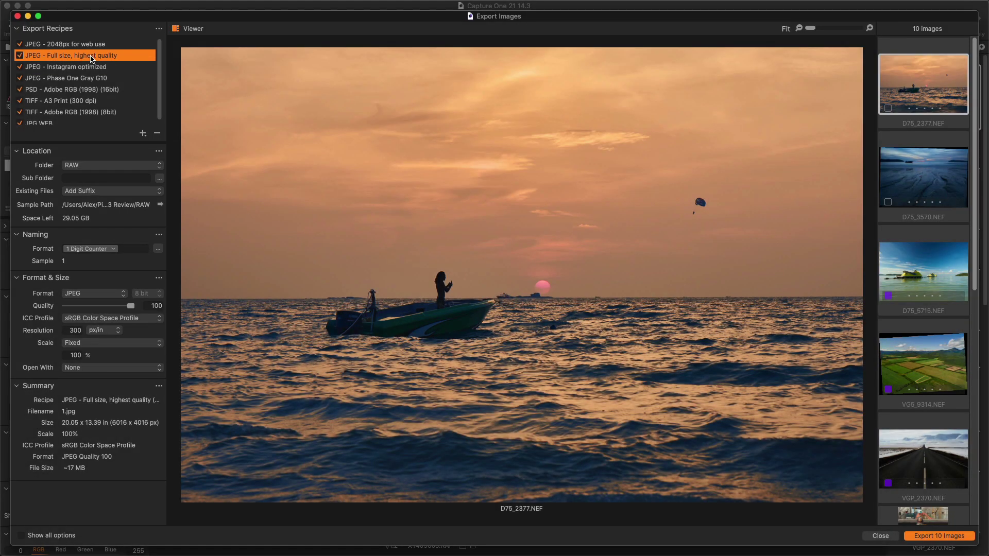
{"action": "key", "text": "Down"}
{"action": "key", "text": "Up"}
{"action": "key", "text": "Up"}
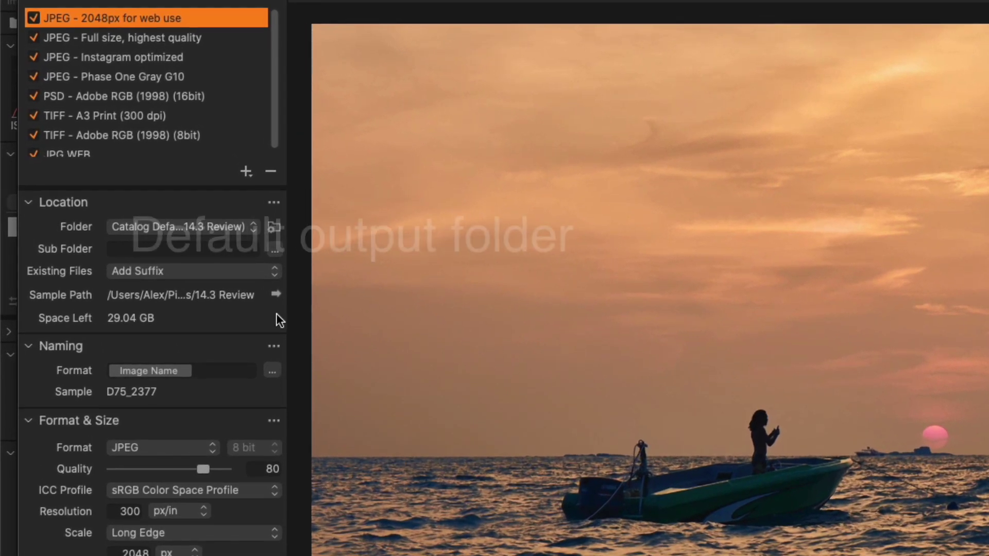
Set the 2048px for web use recipe's Location folder to Same as original file
{"action": "left_click", "coordinate": [251, 227]}
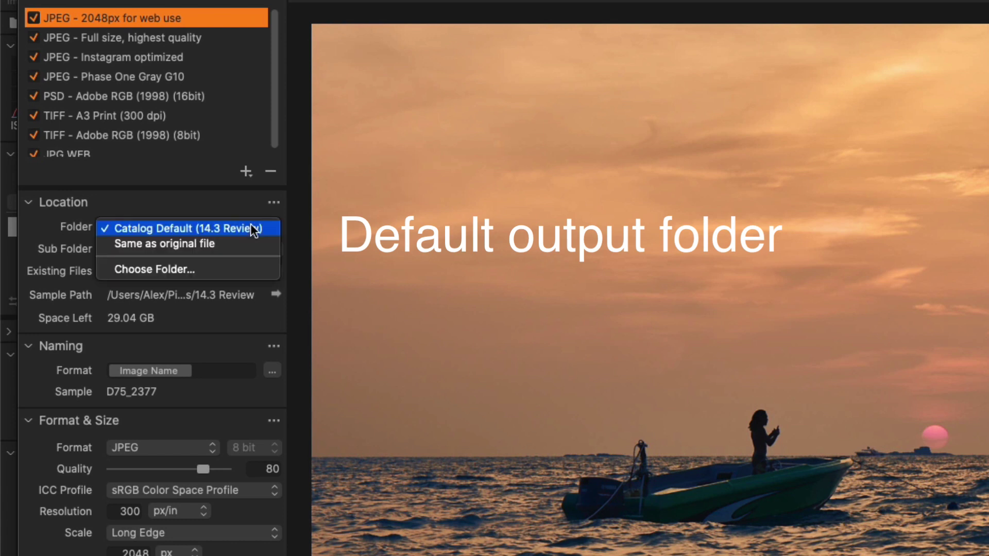
{"action": "left_click", "coordinate": [276, 227]}
{"action": "left_click", "coordinate": [276, 228]}
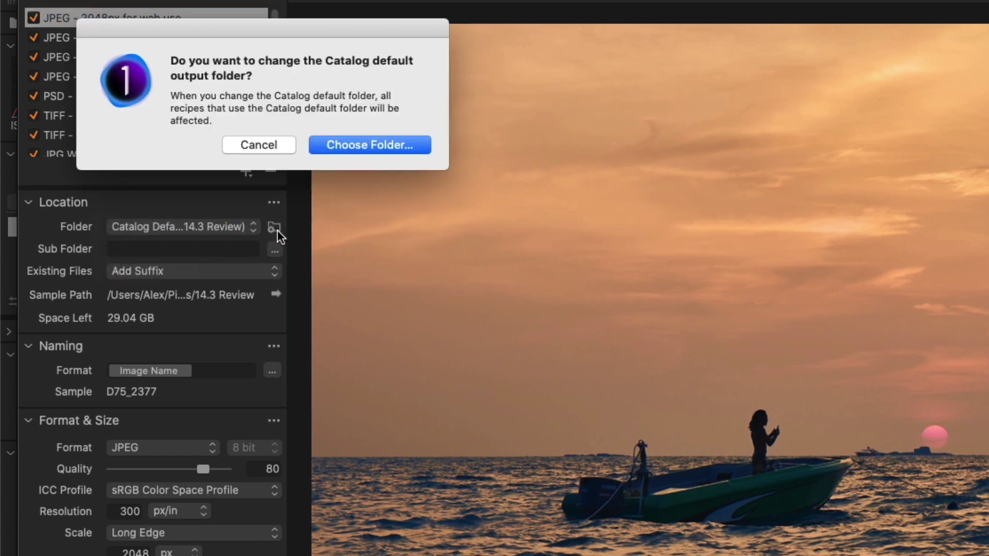
{"action": "left_click", "coordinate": [276, 146]}
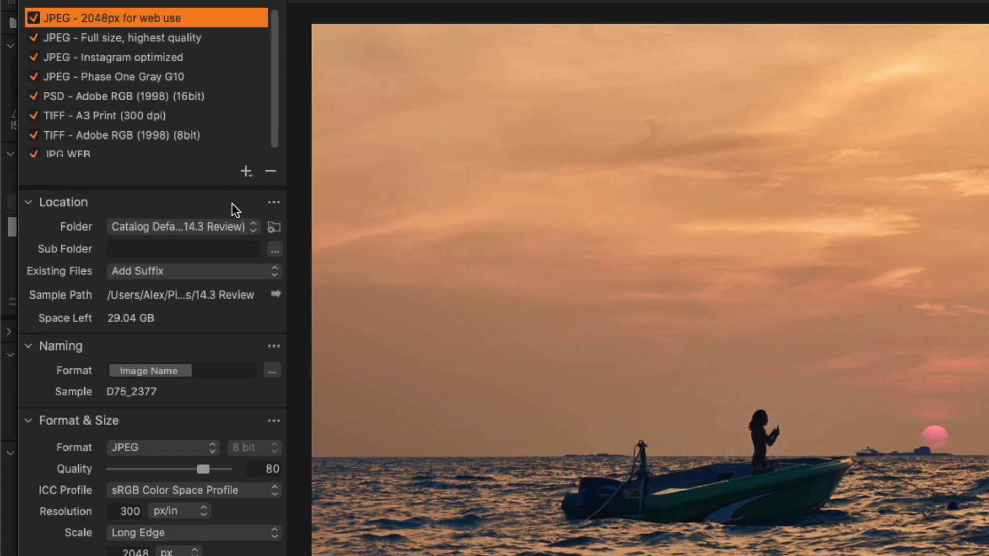
{"action": "left_click", "coordinate": [231, 226]}
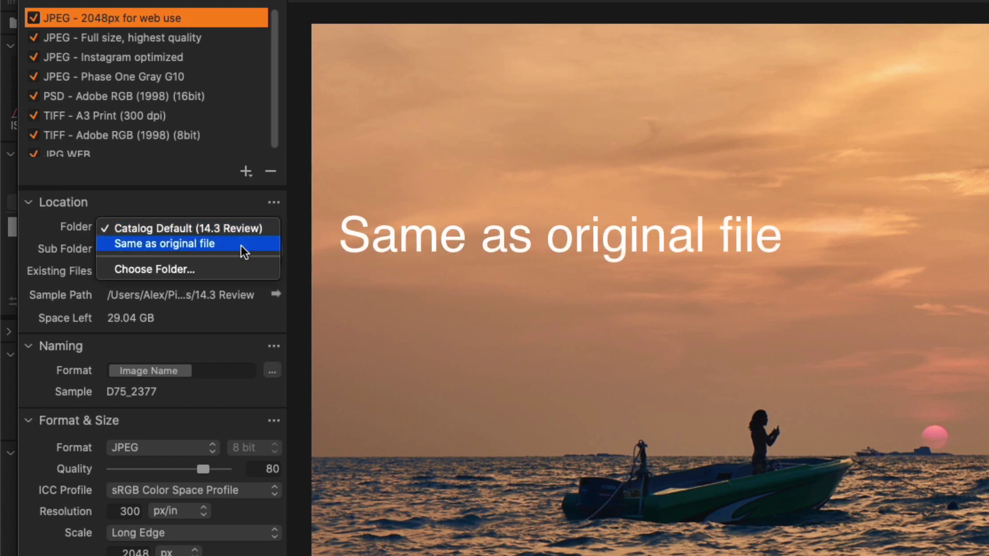
{"action": "left_click", "coordinate": [240, 245]}
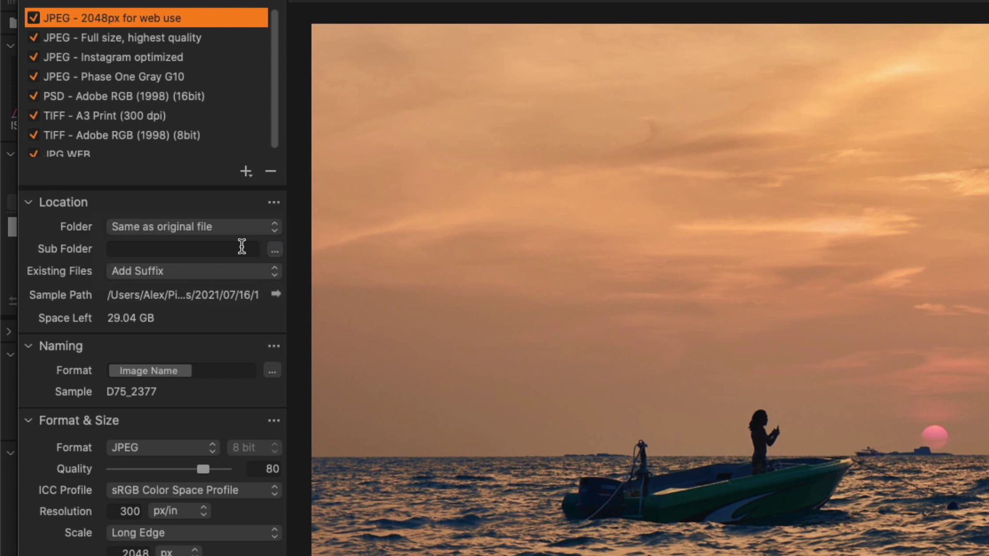
{"action": "left_click", "coordinate": [269, 272]}
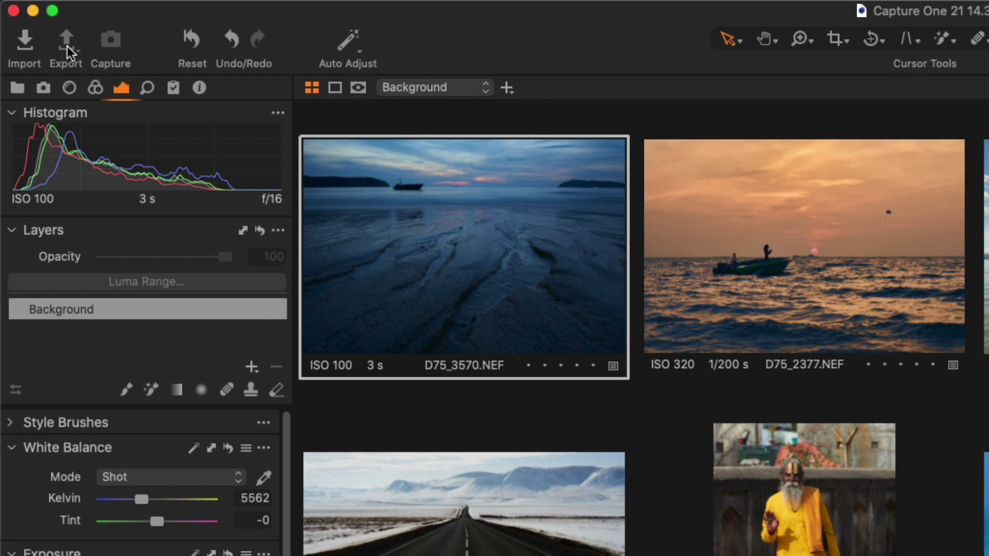
{"action": "left_click", "coordinate": [68, 51]}
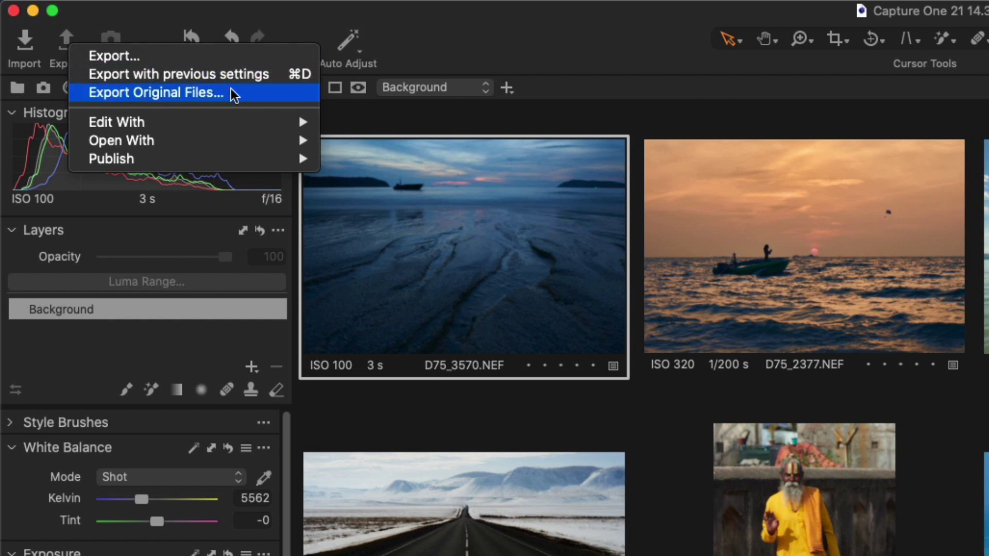
{"action": "mouse_move", "coordinate": [241, 162]}
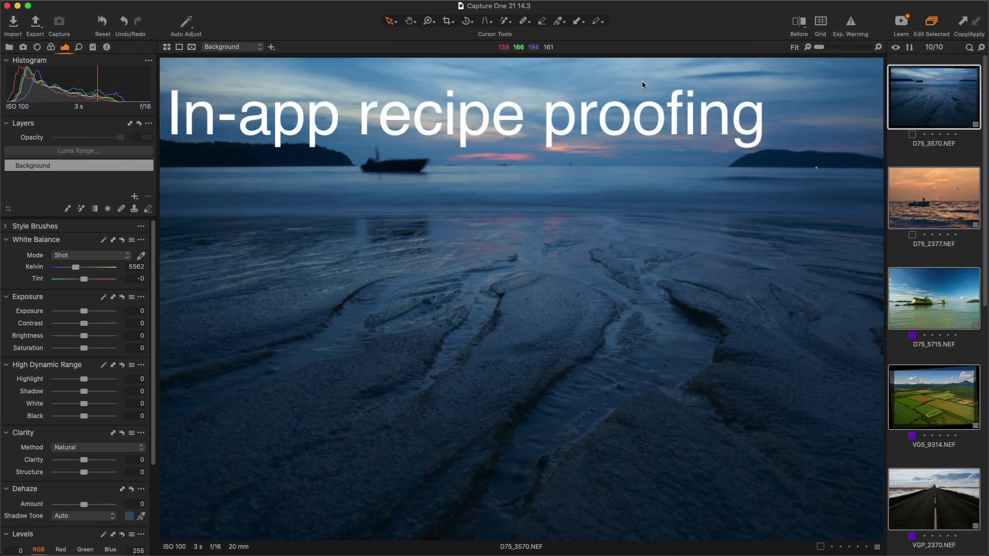
Add the Recipe Proofing tool to the toolbar
{"action": "right_click", "coordinate": [641, 24]}
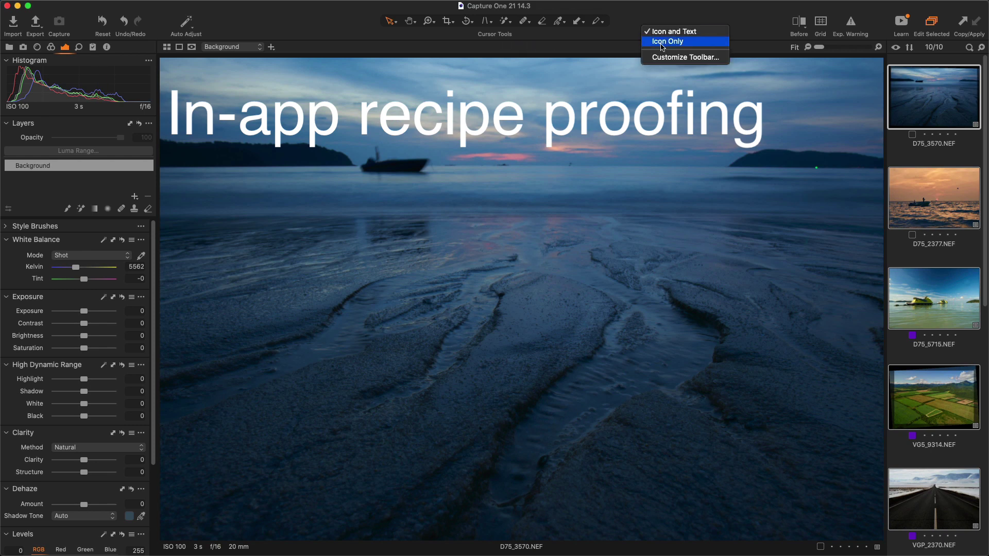
{"action": "left_click", "coordinate": [664, 57]}
{"action": "left_click_drag", "start_coordinate": [413, 112], "coordinate": [642, 31]}
{"action": "key", "text": "Return"}
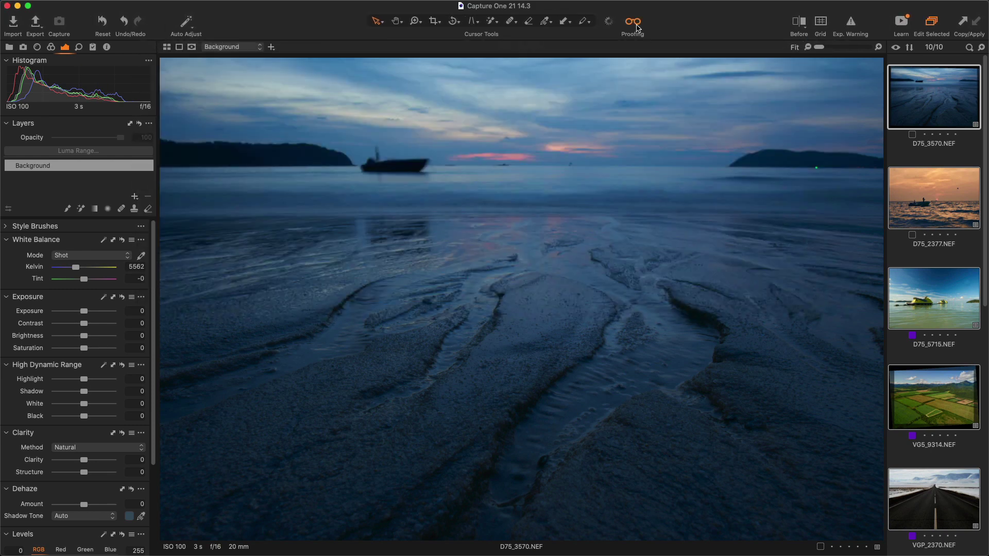
Turn on recipe proofing with the JPEG - Instagram optimized recipe
{"action": "left_click", "coordinate": [637, 29]}
{"action": "left_click", "coordinate": [638, 25]}
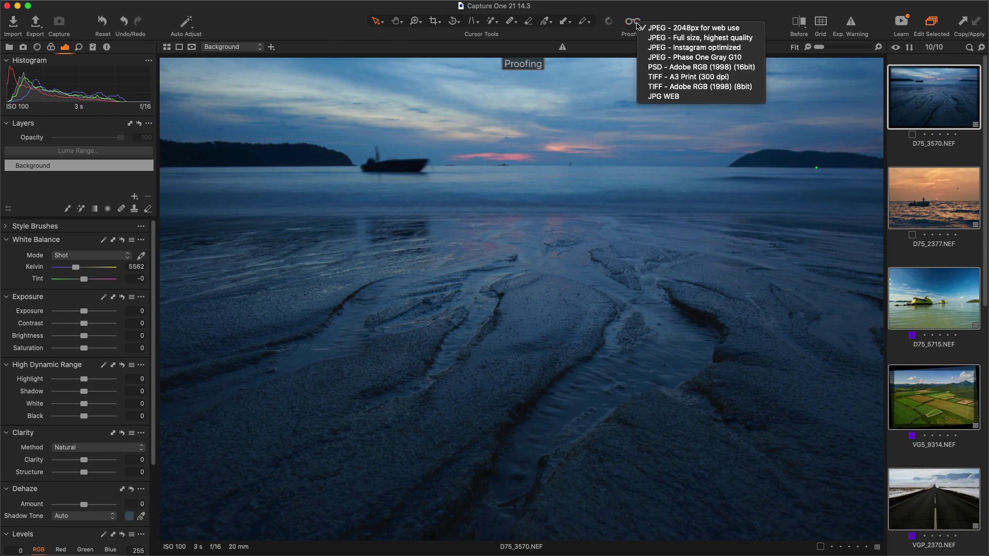
{"action": "left_click", "coordinate": [654, 48]}
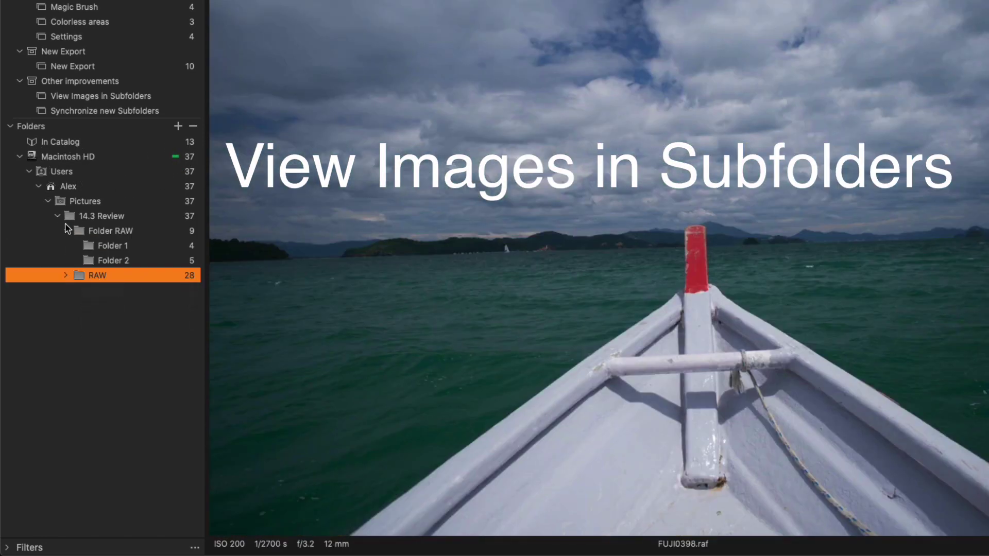
Browse Folder RAW, RAW and the RAW3 subfolder in the Folders tree
{"action": "left_click", "coordinate": [66, 230]}
{"action": "left_click", "coordinate": [137, 234]}
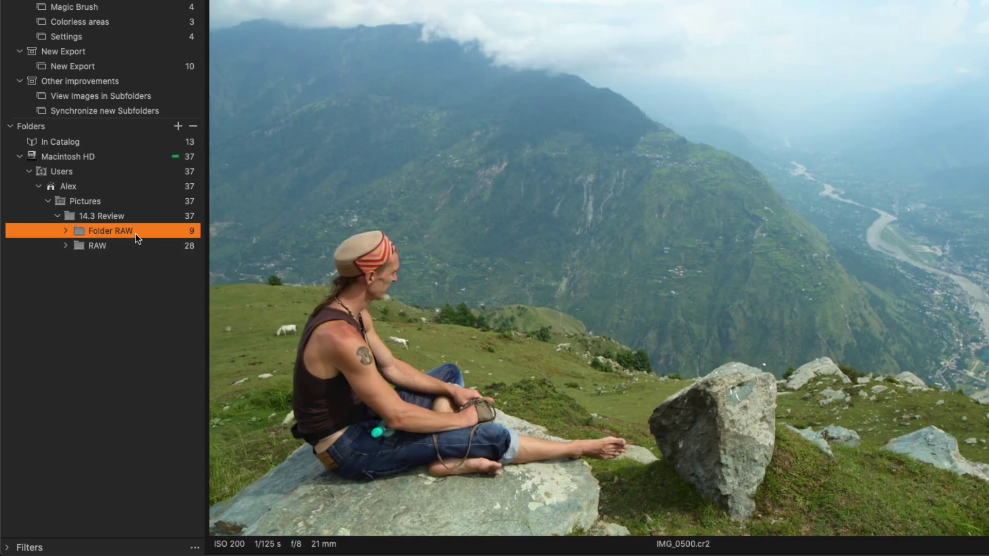
{"action": "left_click", "coordinate": [98, 249]}
{"action": "left_click", "coordinate": [66, 246]}
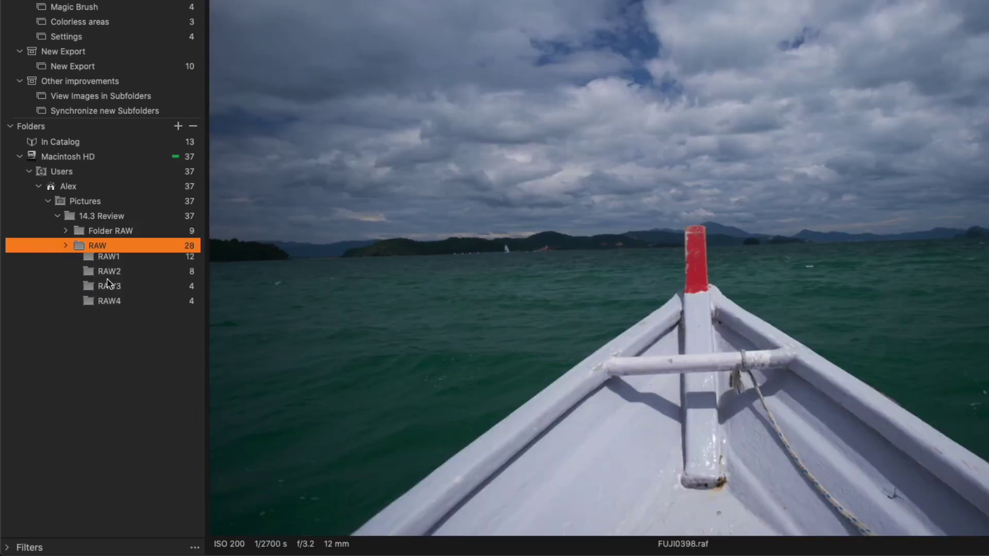
{"action": "left_click", "coordinate": [110, 292]}
{"action": "left_click", "coordinate": [122, 246]}
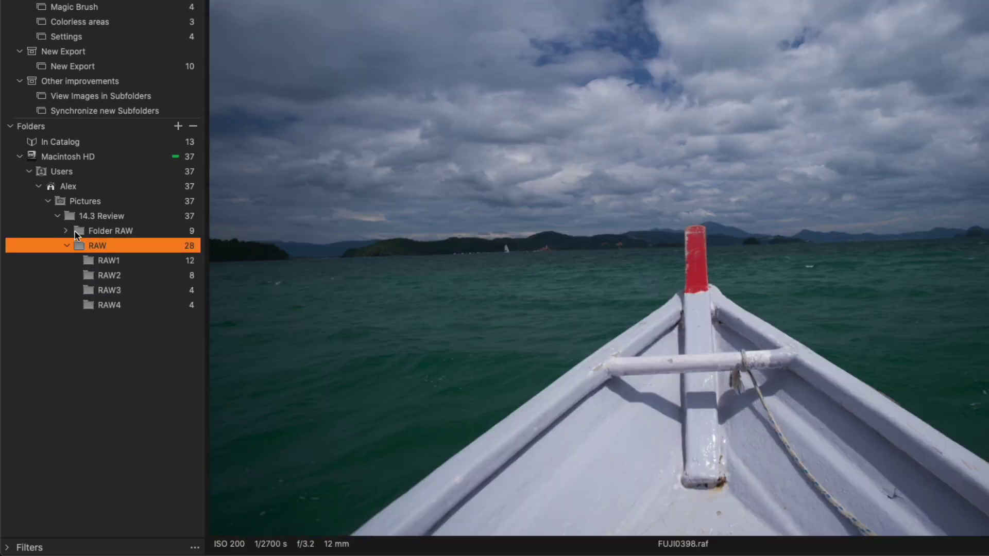
{"action": "left_click", "coordinate": [84, 235]}
{"action": "left_click", "coordinate": [137, 236]}
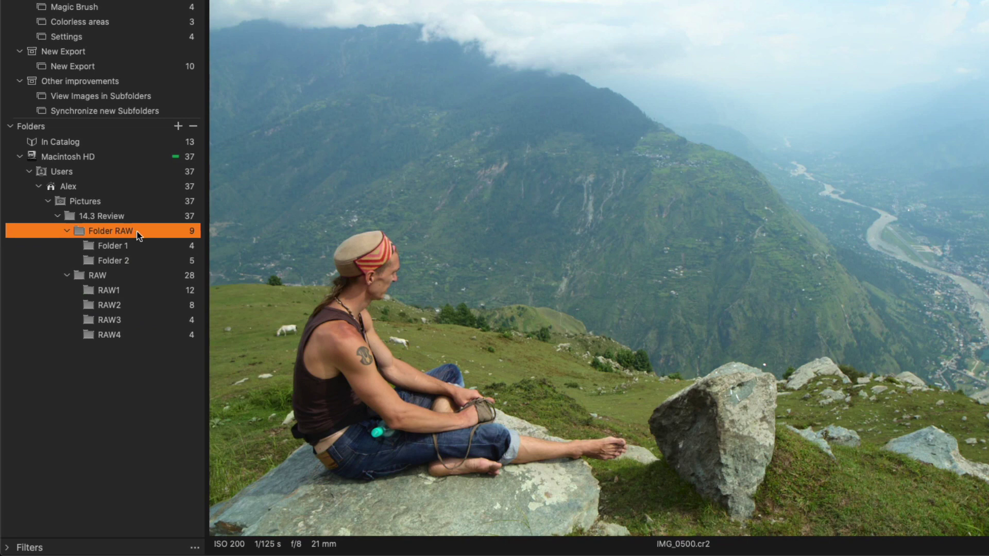
Choose Hide Images in Subfolders for Folder RAW
{"action": "right_click", "coordinate": [138, 235]}
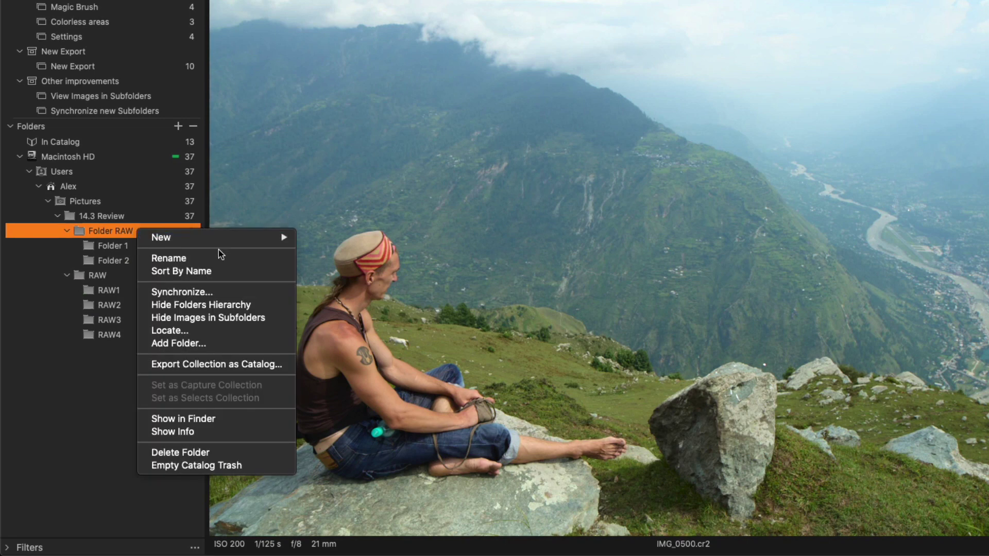
{"action": "left_click", "coordinate": [263, 319]}
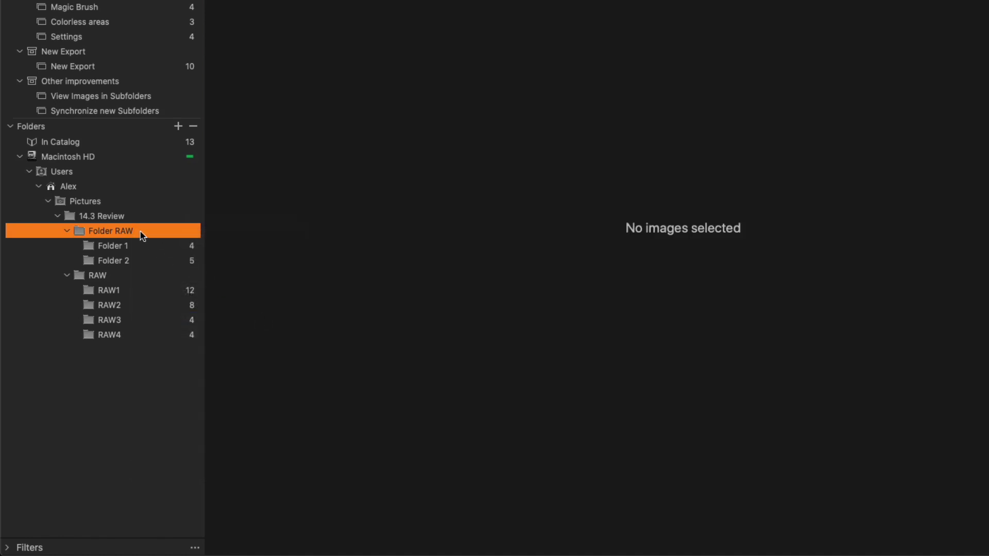
{"action": "right_click", "coordinate": [141, 235]}
{"action": "left_click", "coordinate": [244, 322]}
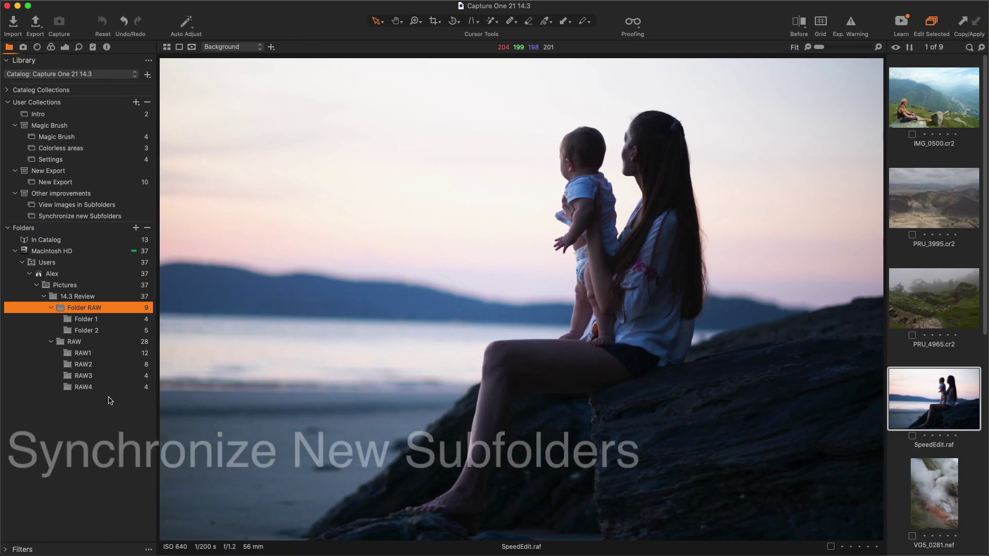
Synchronize Folder RAW with Include subfolders ticked, importing Folder 3's 5 new images
{"action": "right_click", "coordinate": [115, 309]}
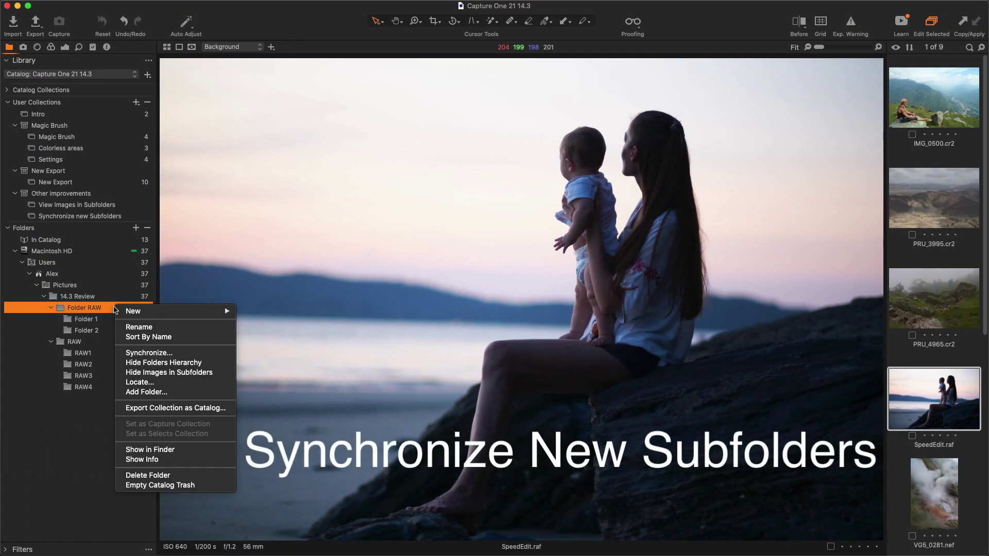
{"action": "left_click", "coordinate": [189, 354]}
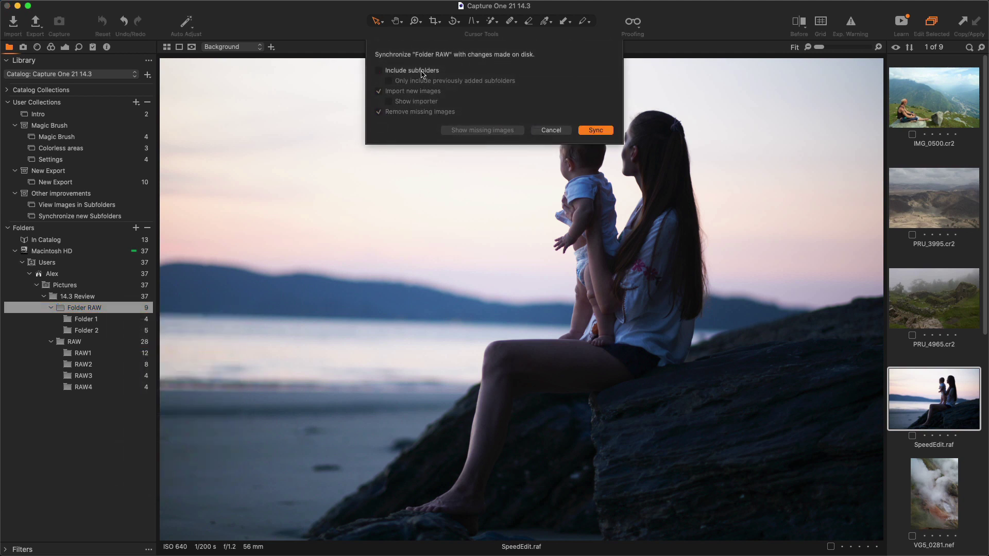
{"action": "left_click", "coordinate": [412, 71]}
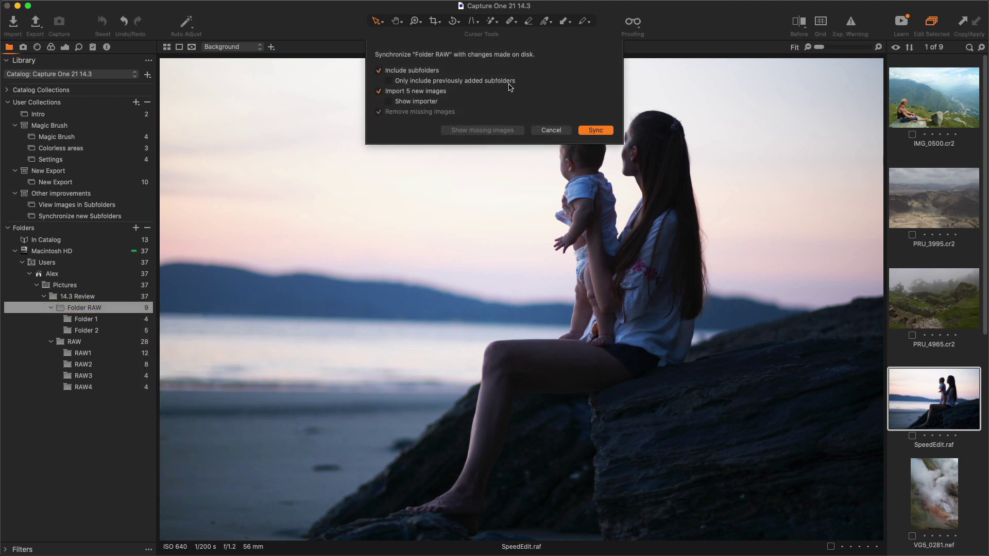
{"action": "left_click", "coordinate": [587, 128]}
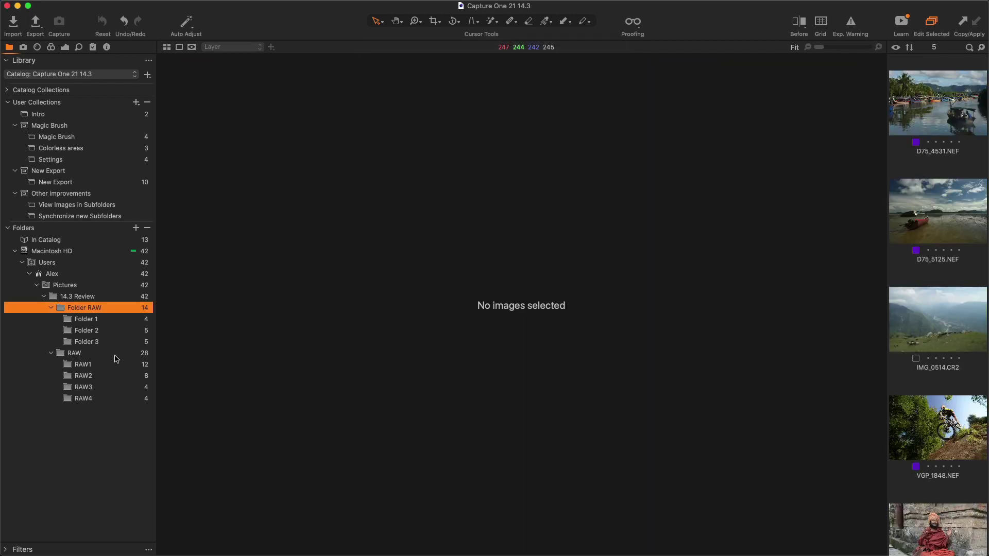
{"action": "left_click", "coordinate": [111, 343]}
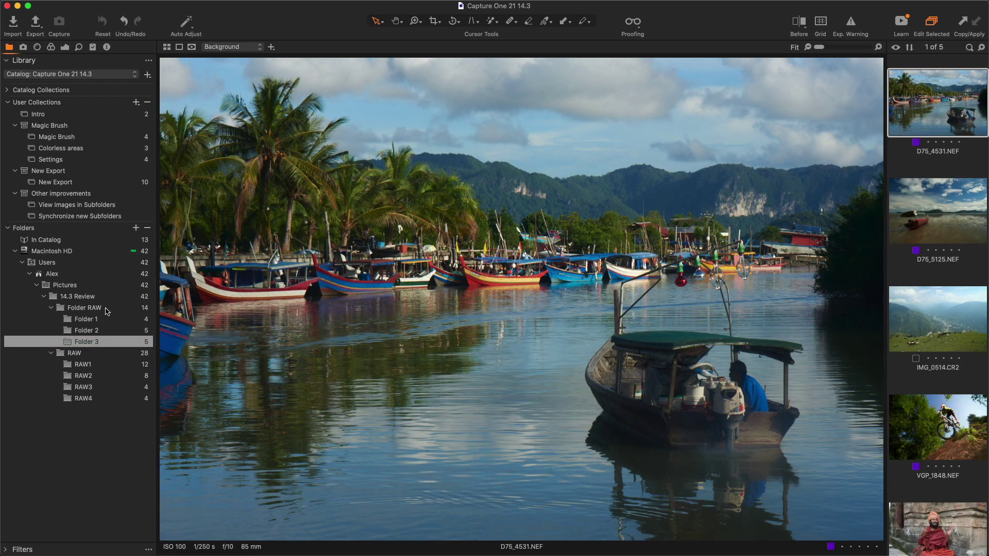
{"action": "right_click", "coordinate": [107, 310]}
{"action": "left_click", "coordinate": [160, 356]}
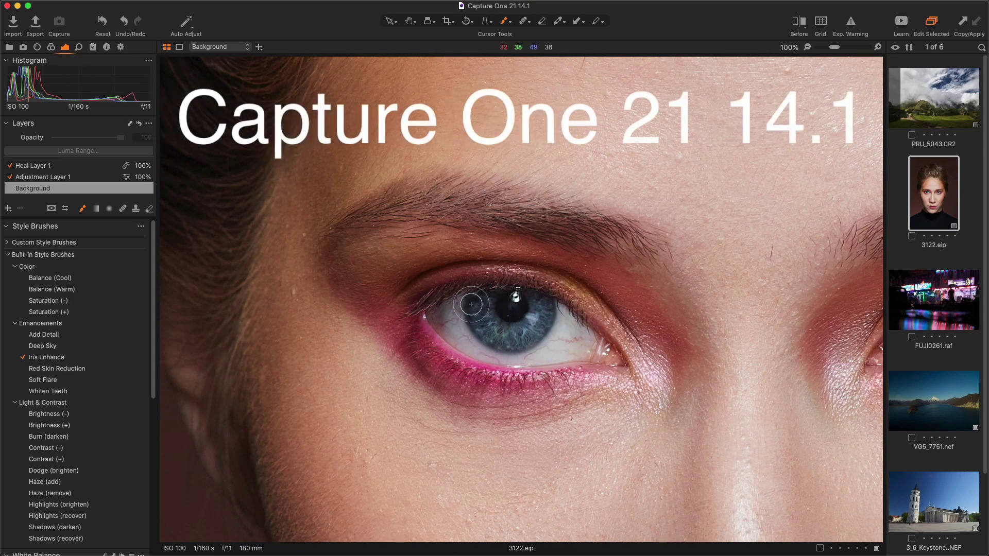
Recap style brush, import preview, before/after and keystone, then Magic Brush the island photo's sky
{"action": "mouse_move", "coordinate": [471, 305]}
{"action": "left_mouse_down"}
{"action": "mouse_move", "coordinate": [497, 328]}
{"action": "mouse_move", "coordinate": [523, 333]}
{"action": "mouse_move", "coordinate": [539, 317]}
{"action": "left_mouse_up"}
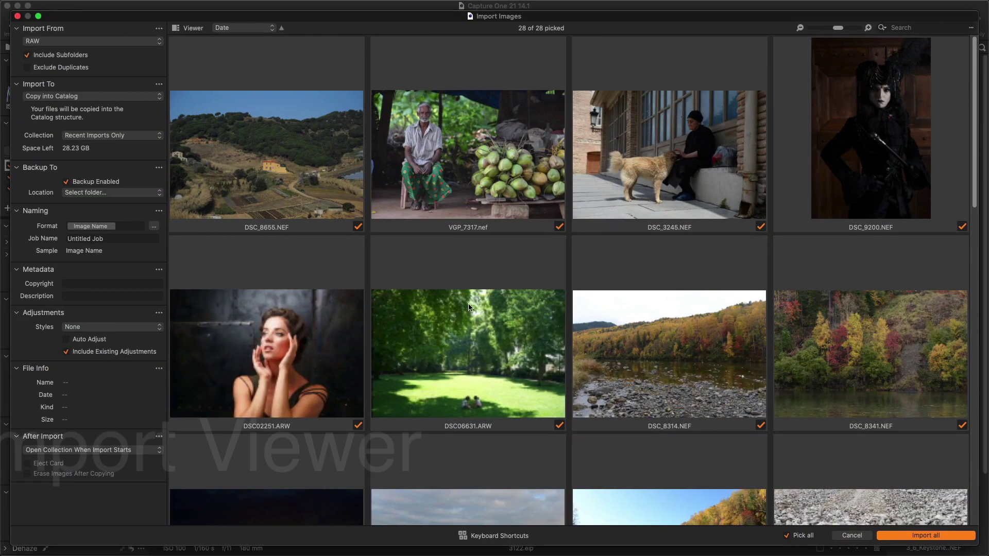
{"action": "double_click", "coordinate": [472, 177]}
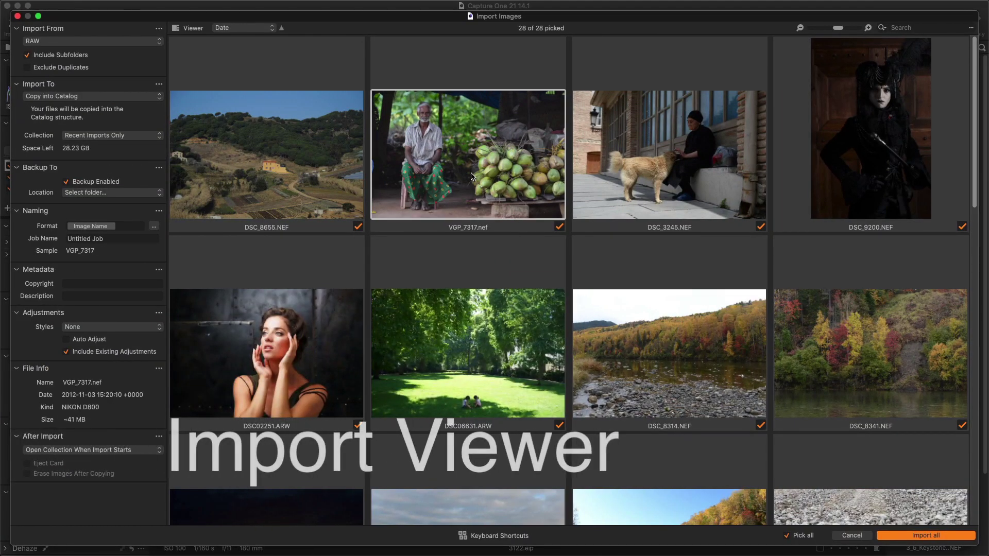
{"action": "key", "text": "Down"}
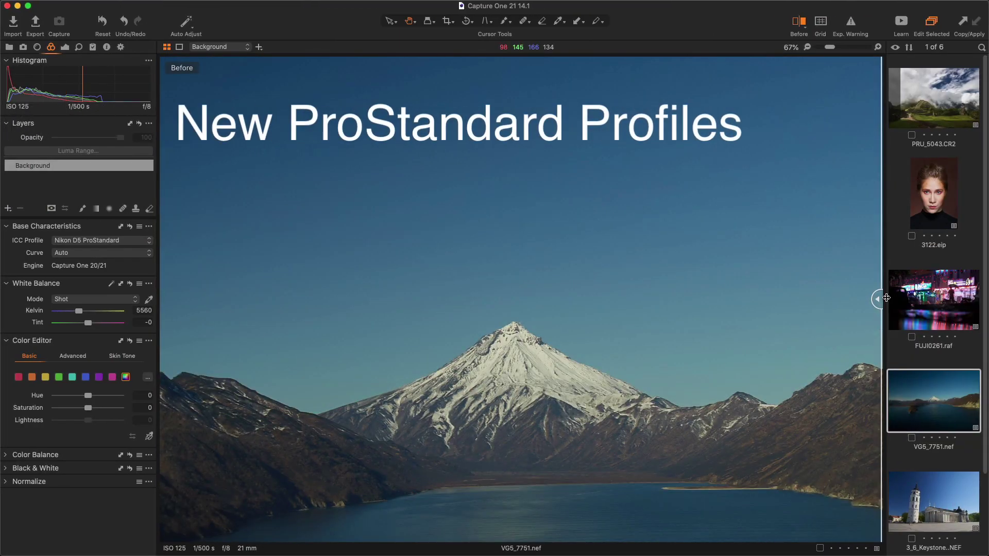
{"action": "left_click_drag", "start_coordinate": [886, 298], "coordinate": [261, 297]}
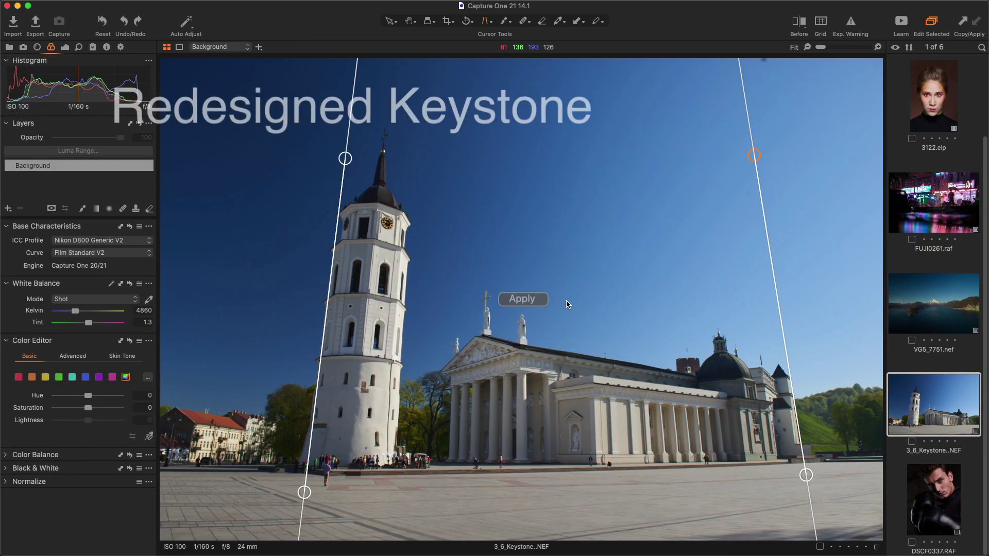
{"action": "left_click", "coordinate": [536, 299]}
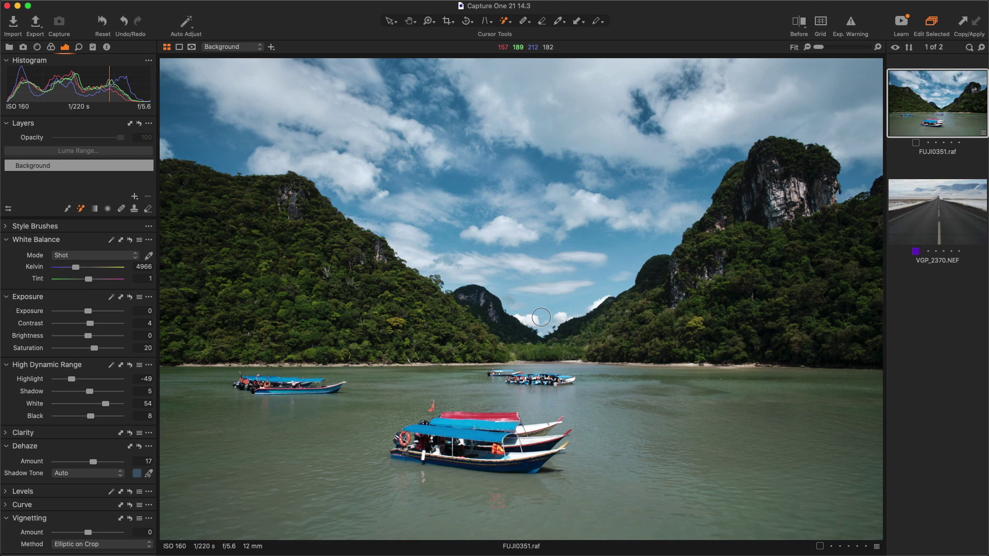
{"action": "left_click_drag", "start_coordinate": [533, 312], "coordinate": [630, 133]}
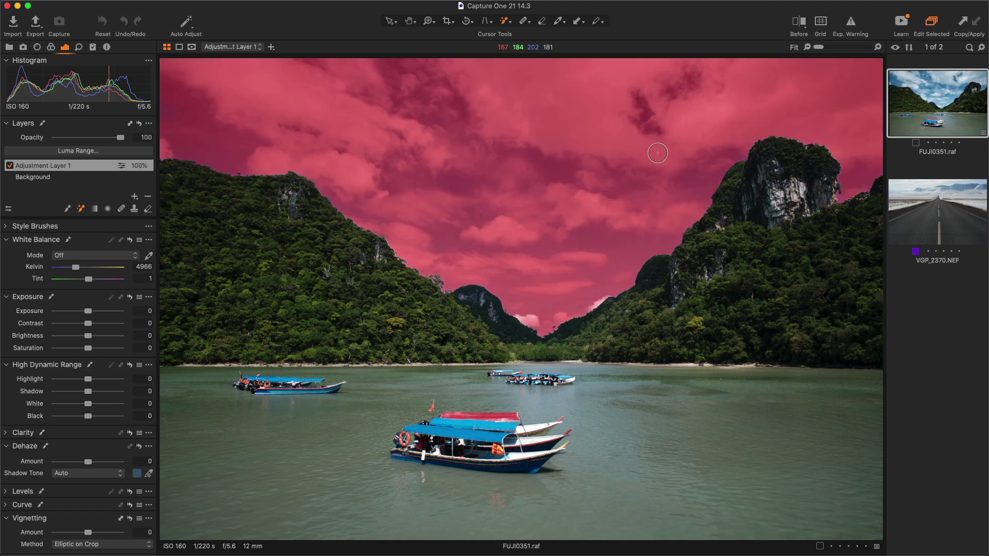
Paint Magic Brush strokes over the right mountain, the left hill and the front boat to add them to the mask
{"action": "left_click_drag", "start_coordinate": [850, 261], "coordinate": [762, 273]}
{"action": "left_click_drag", "start_coordinate": [279, 283], "coordinate": [383, 315]}
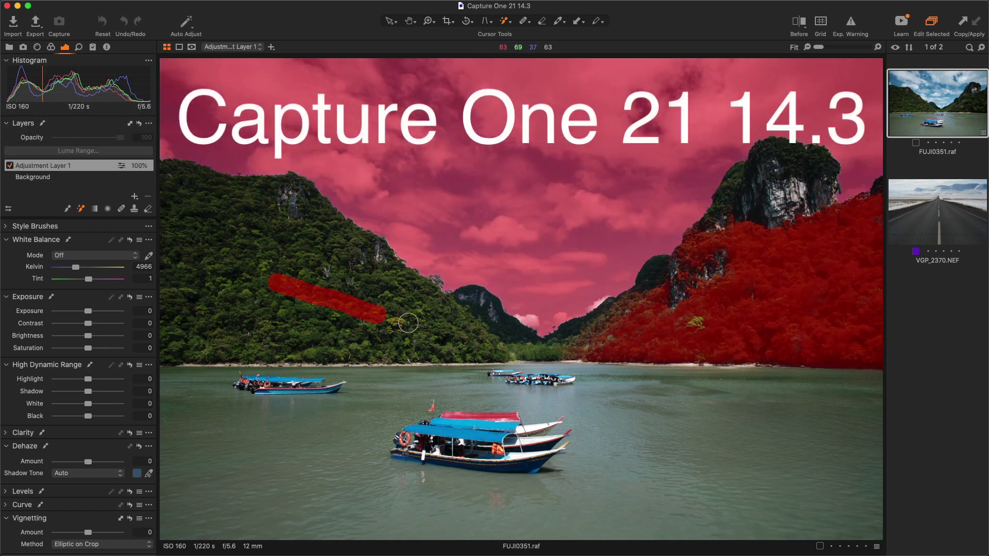
{"action": "left_click_drag", "start_coordinate": [464, 430], "coordinate": [498, 430]}
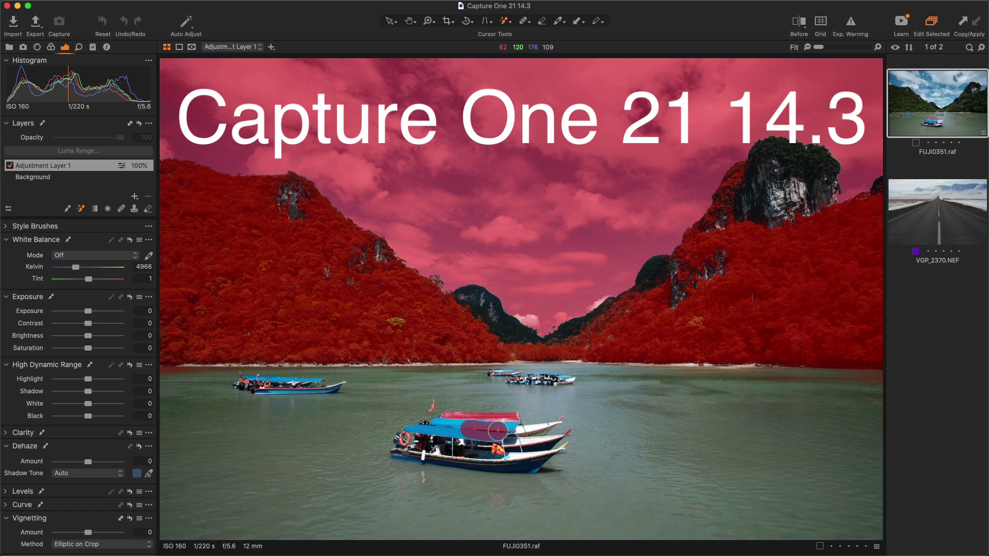
{"action": "mouse_move", "coordinate": [458, 393]}
{"action": "left_mouse_down"}
{"action": "mouse_move", "coordinate": [469, 510]}
{"action": "mouse_move", "coordinate": [416, 401]}
{"action": "mouse_move", "coordinate": [448, 382]}
{"action": "left_mouse_up"}
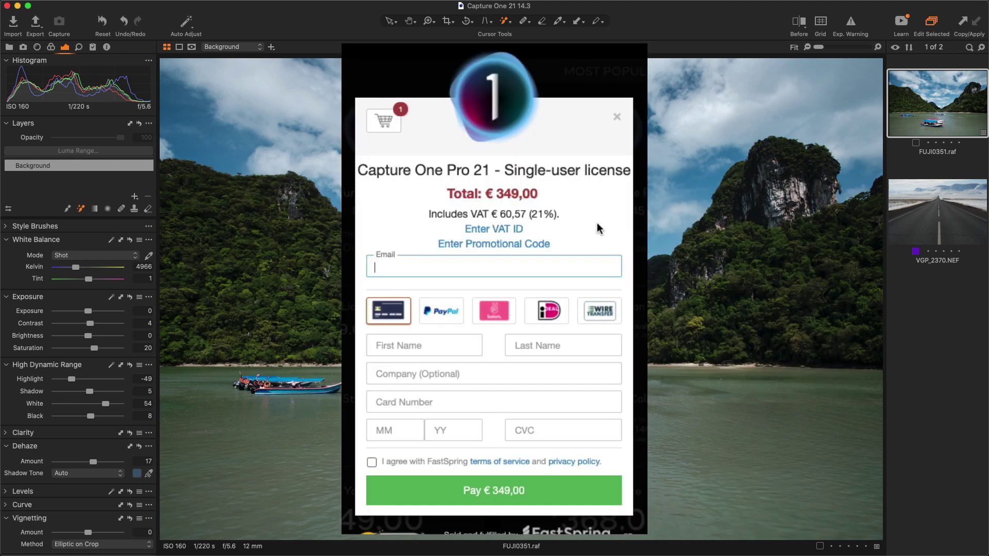
Apply the ALEXONRAW promotional code, cutting the total from €349,00 to €314,10
{"action": "left_click", "coordinate": [543, 245]}
{"action": "type", "text": "ALEXONRAW"}
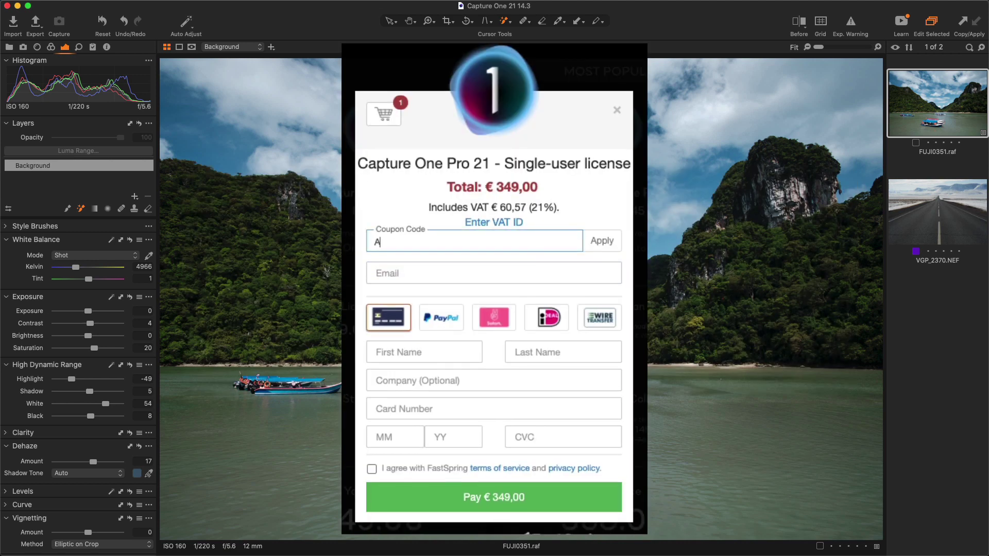
{"action": "left_click", "coordinate": [601, 244]}
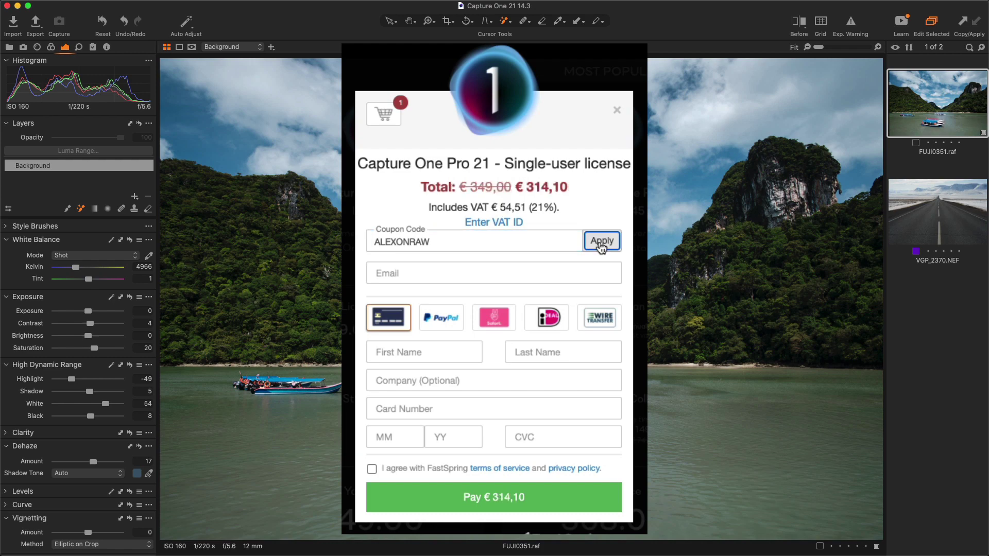